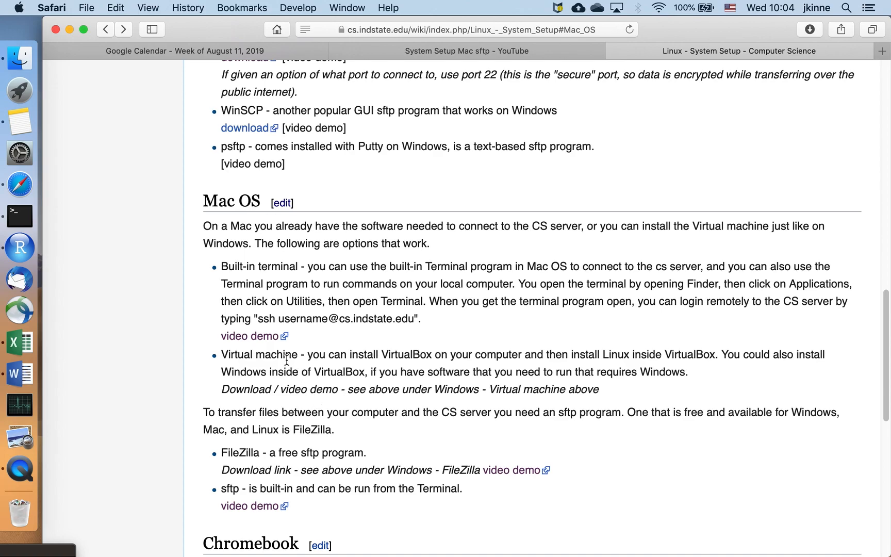
Step: Open the VirtualBox download page from the Windows virtual machine entry on the Linux System Setup wiki page
{"action": "scroll", "coordinate": [276, 358], "scroll_direction": "up", "scroll_amount": 15}
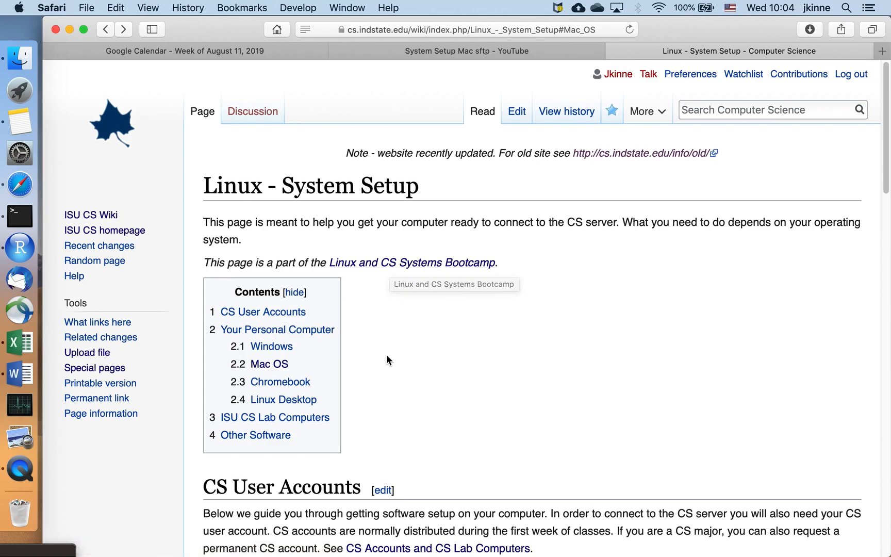
{"action": "left_click", "coordinate": [270, 367]}
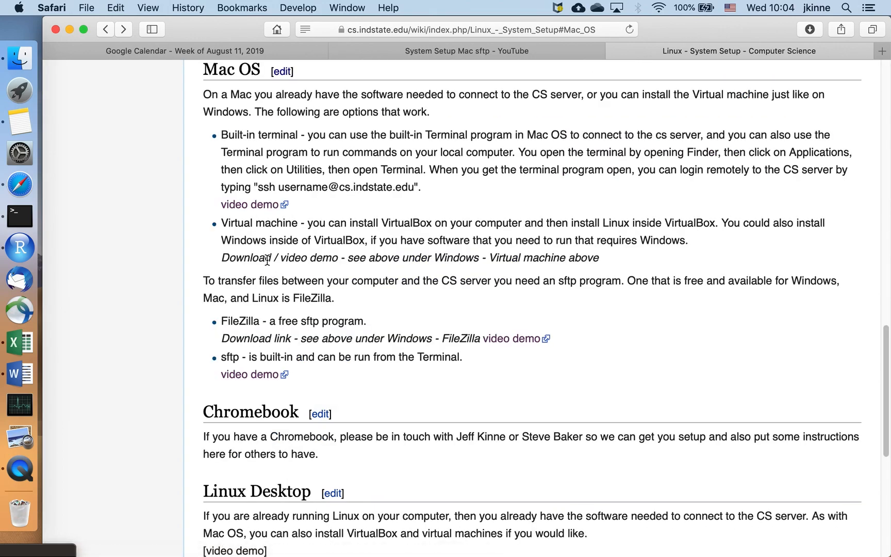
{"action": "scroll", "coordinate": [286, 263], "scroll_direction": "up", "scroll_amount": 10}
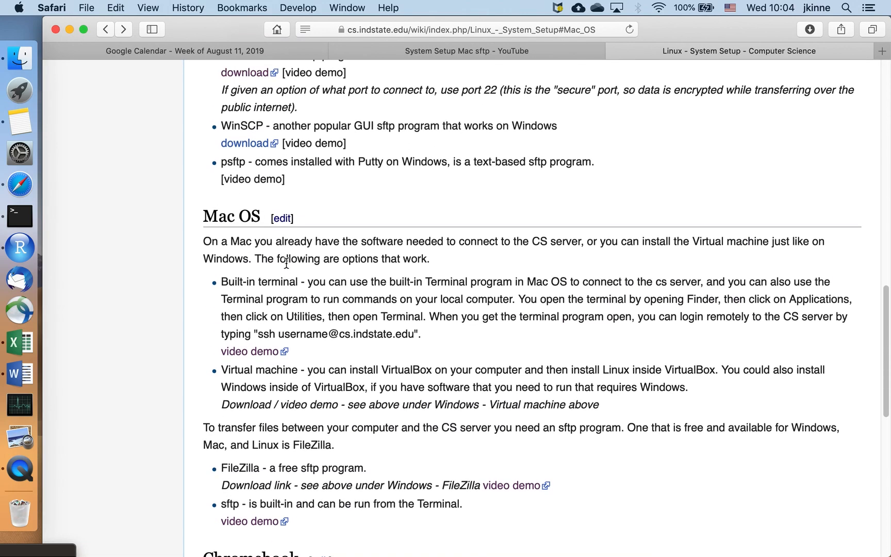
{"action": "scroll", "coordinate": [286, 262], "scroll_direction": "up", "scroll_amount": 5}
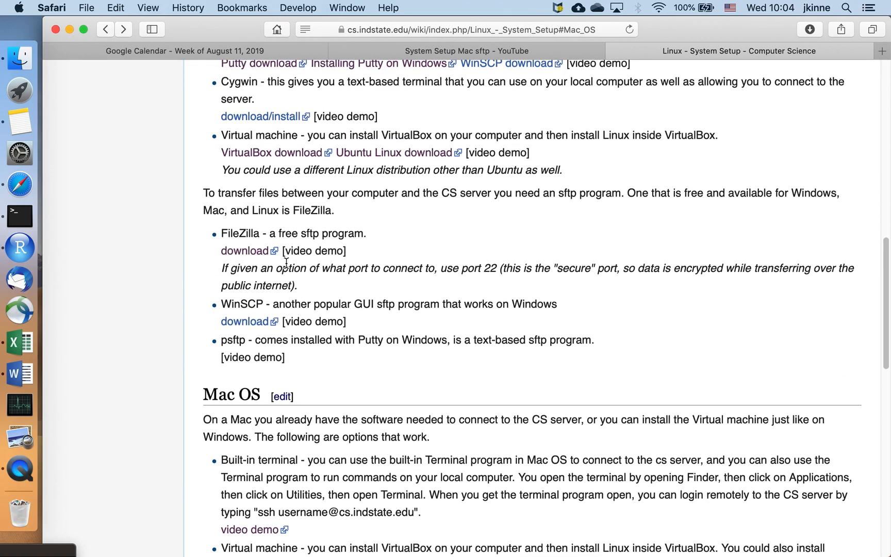
{"action": "left_click", "coordinate": [291, 154]}
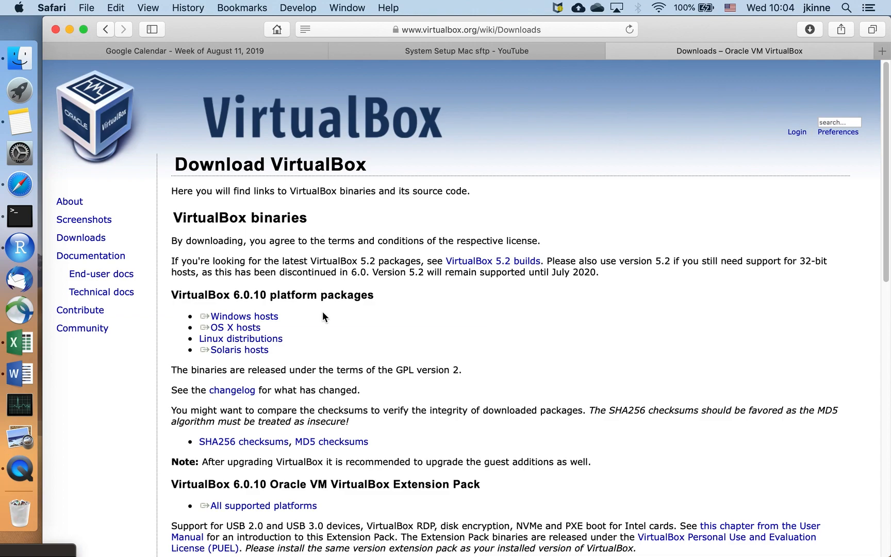
Step: Launch the VirtualBox.pkg installer from the downloaded OS X hosts image VirtualBox-6.0.10-132072-OSX.dmg
{"action": "left_click", "coordinate": [254, 332]}
{"action": "left_click", "coordinate": [810, 31]}
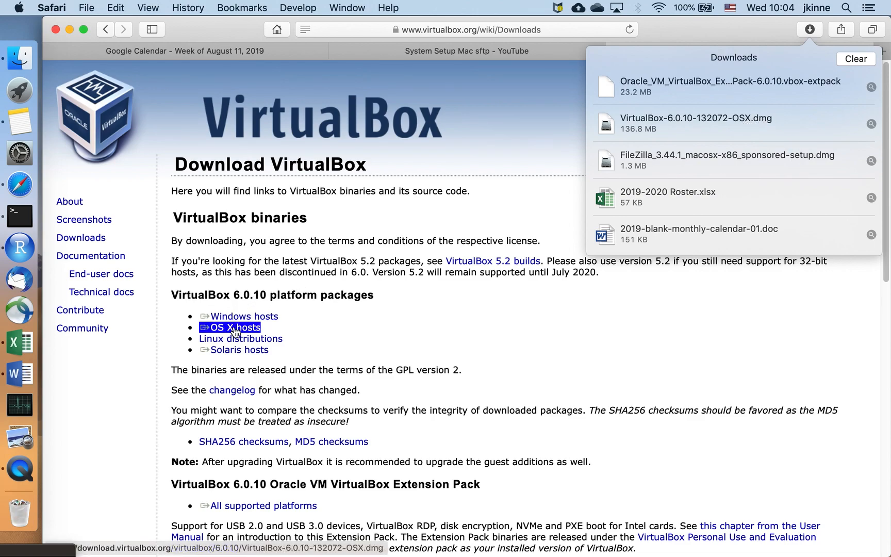
{"action": "double_click", "coordinate": [740, 129]}
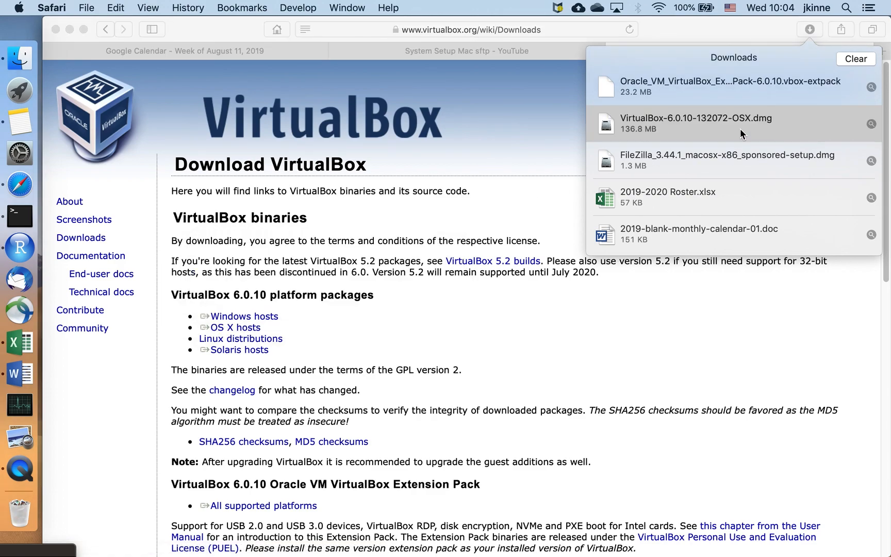
{"action": "double_click", "coordinate": [190, 151]}
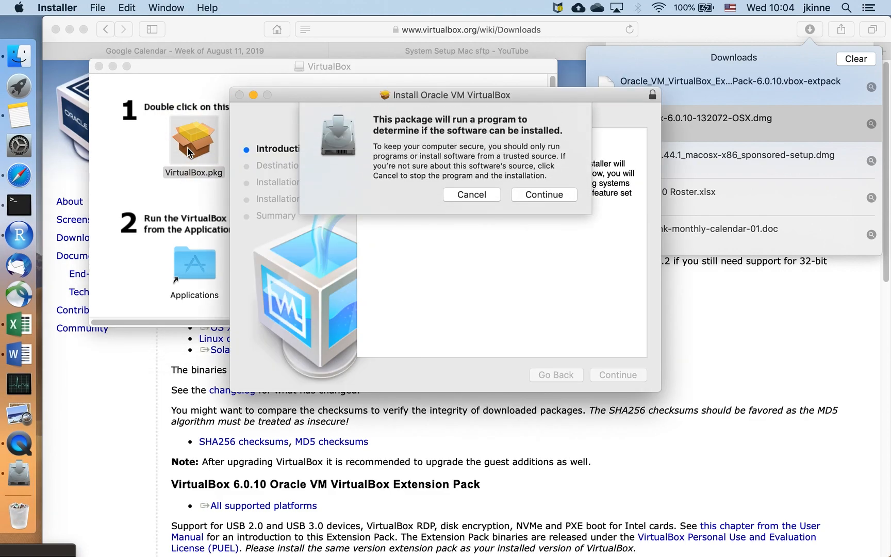
Step: Allow the package's compatibility check and run the standard VirtualBox installation on Macintosh HD
{"action": "left_click", "coordinate": [545, 196]}
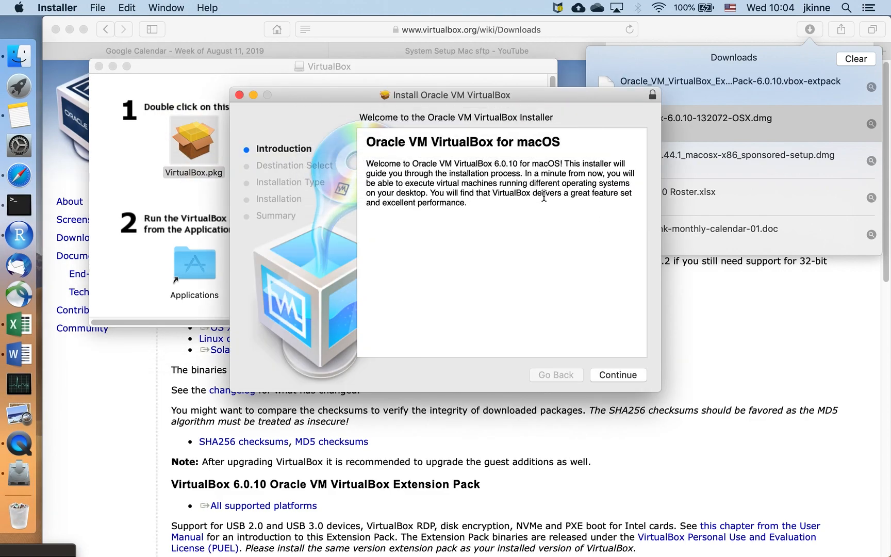
{"action": "left_click", "coordinate": [613, 381]}
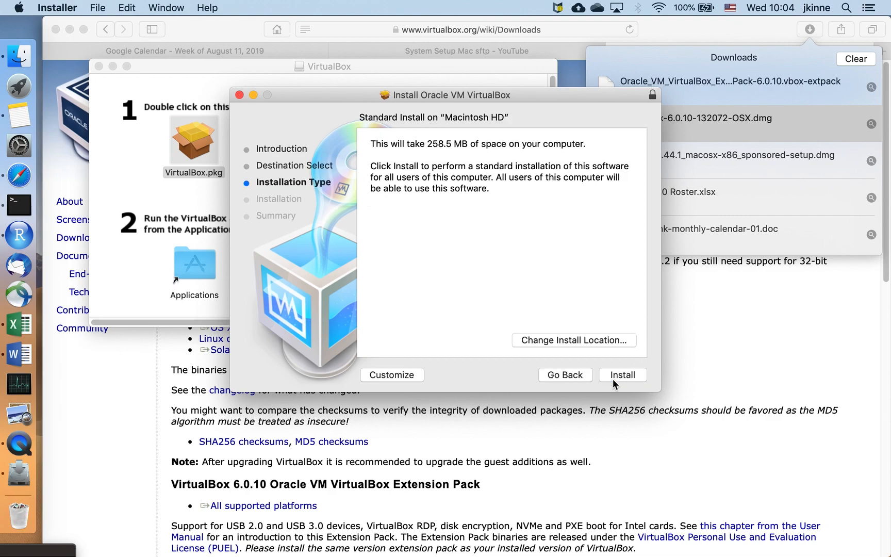
{"action": "left_click", "coordinate": [619, 375]}
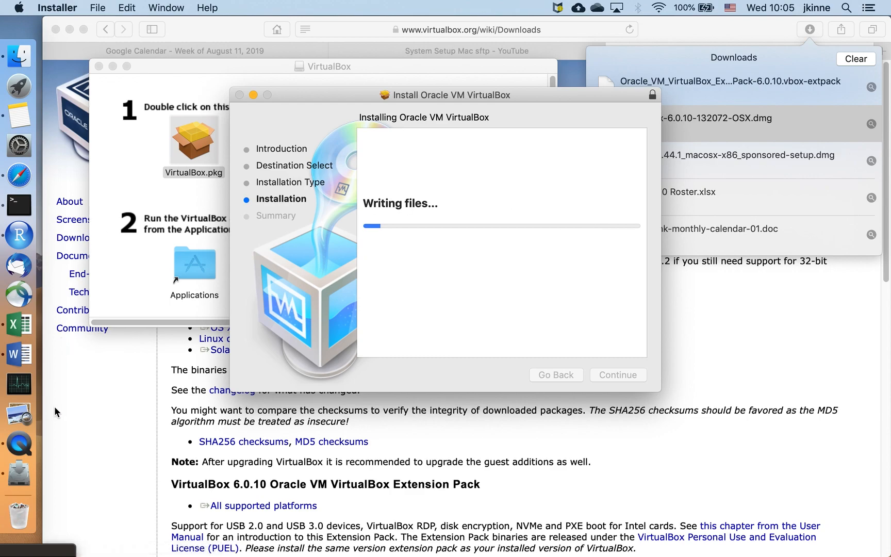
{"action": "left_click", "coordinate": [18, 445]}
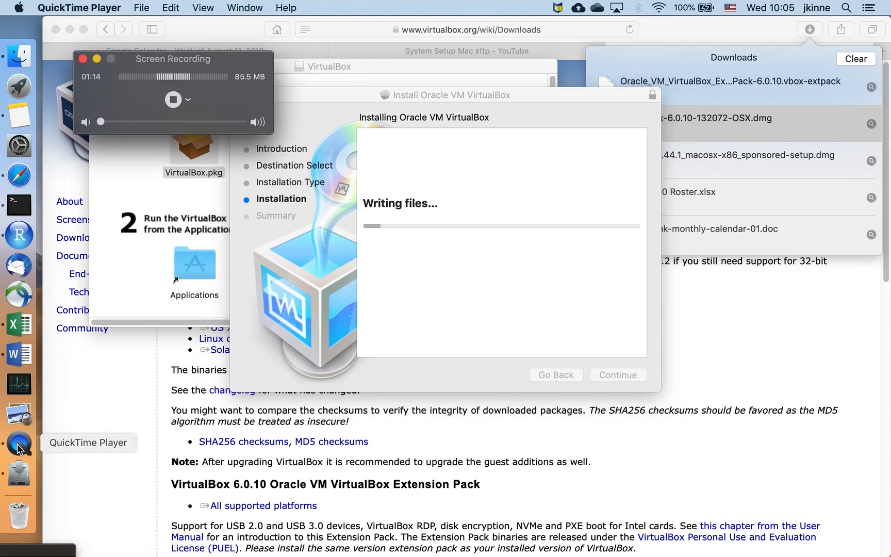
{"action": "left_click", "coordinate": [179, 104]}
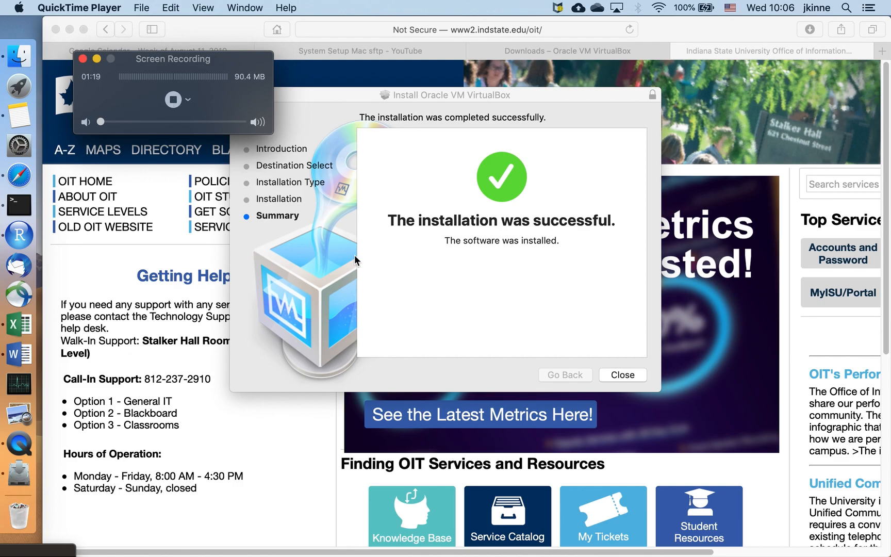
Step: Close the finished VirtualBox installer and launch VirtualBox from the Applications folder in Finder
{"action": "left_click", "coordinate": [487, 301]}
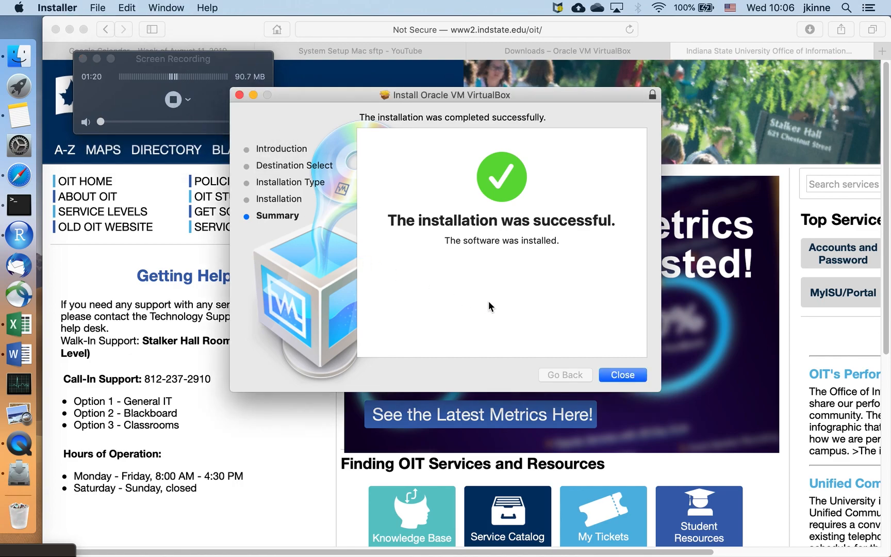
{"action": "left_click", "coordinate": [628, 376]}
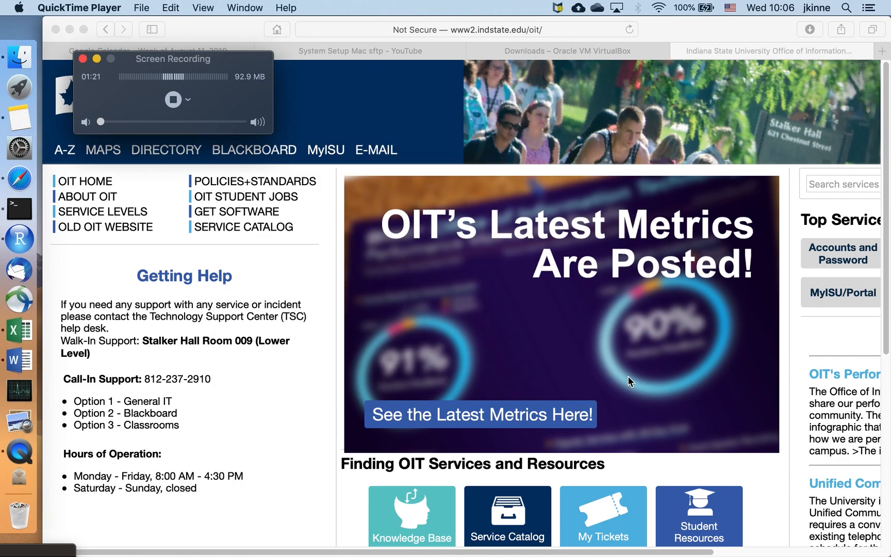
{"action": "left_click", "coordinate": [28, 62]}
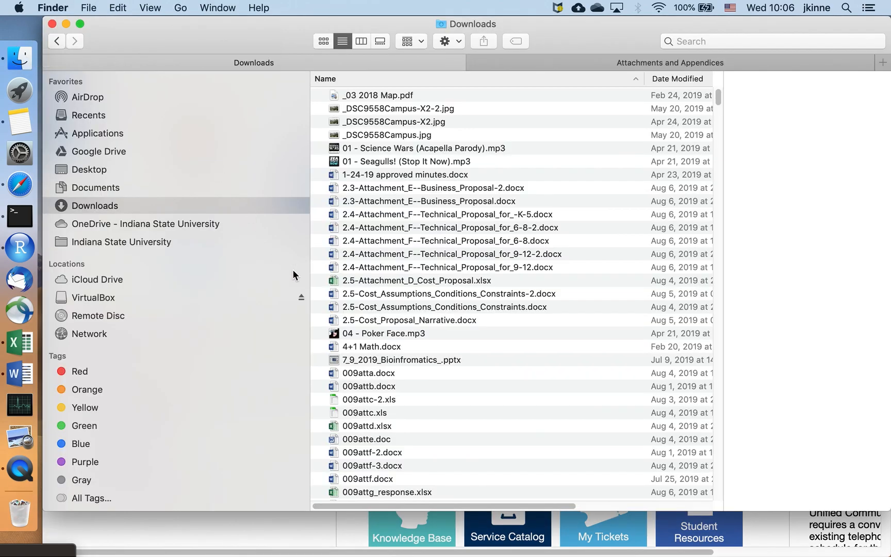
{"action": "left_click", "coordinate": [121, 134]}
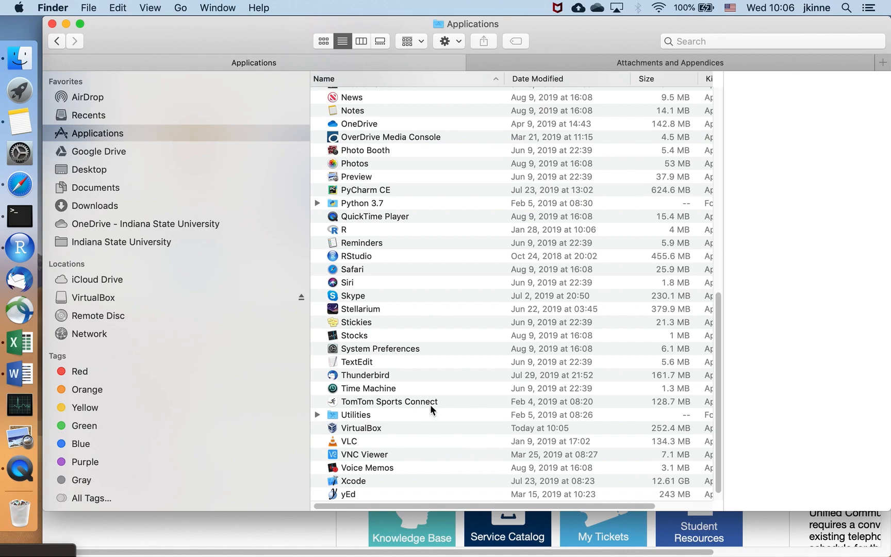
{"action": "double_click", "coordinate": [370, 431]}
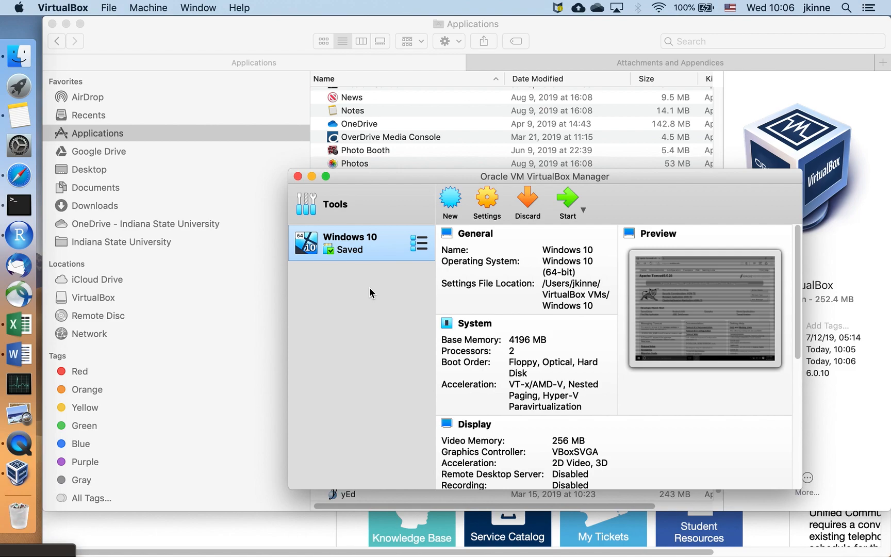
Step: Remove the existing Windows 10 virtual machine and delete all of its files
{"action": "right_click", "coordinate": [386, 243]}
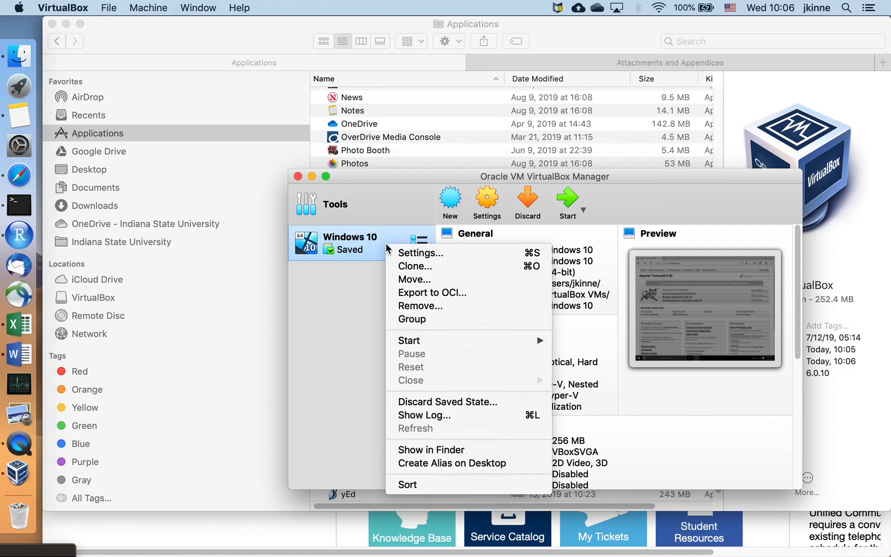
{"action": "left_click", "coordinate": [415, 305]}
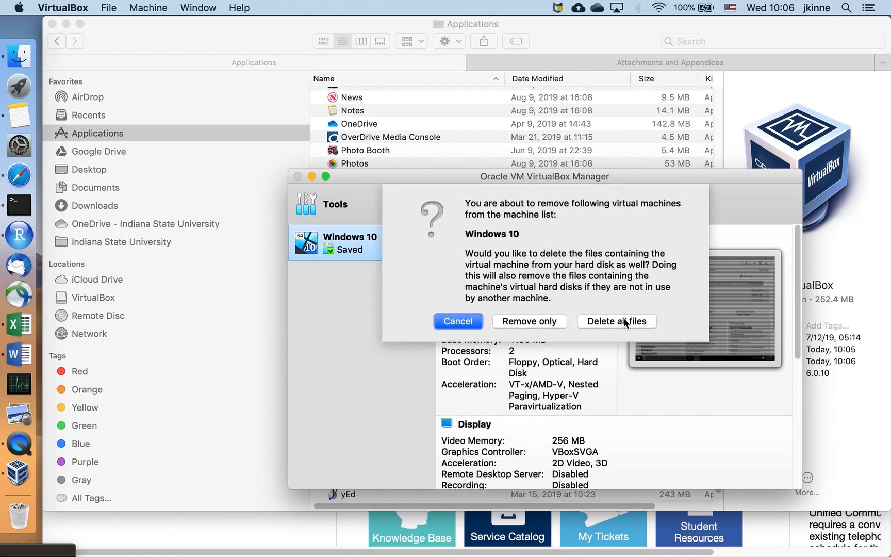
{"action": "left_click", "coordinate": [624, 319]}
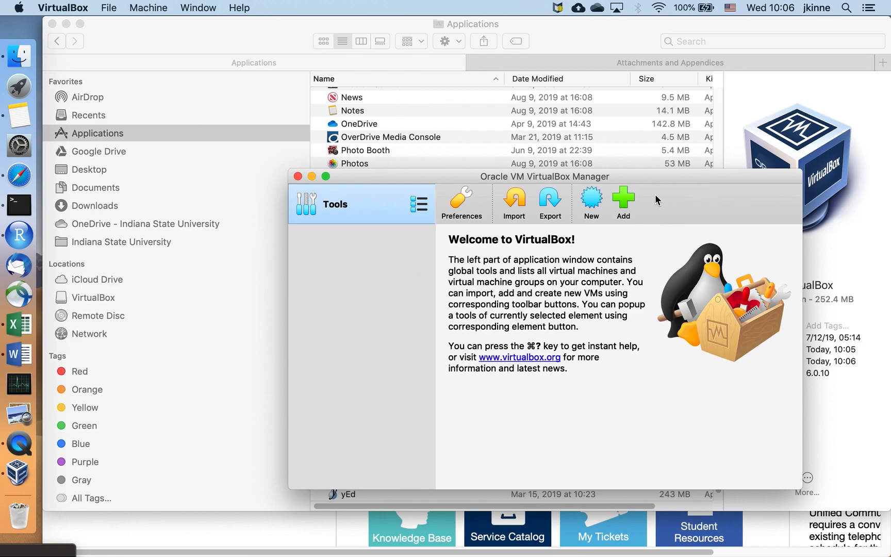
{"action": "left_click", "coordinate": [624, 201]}
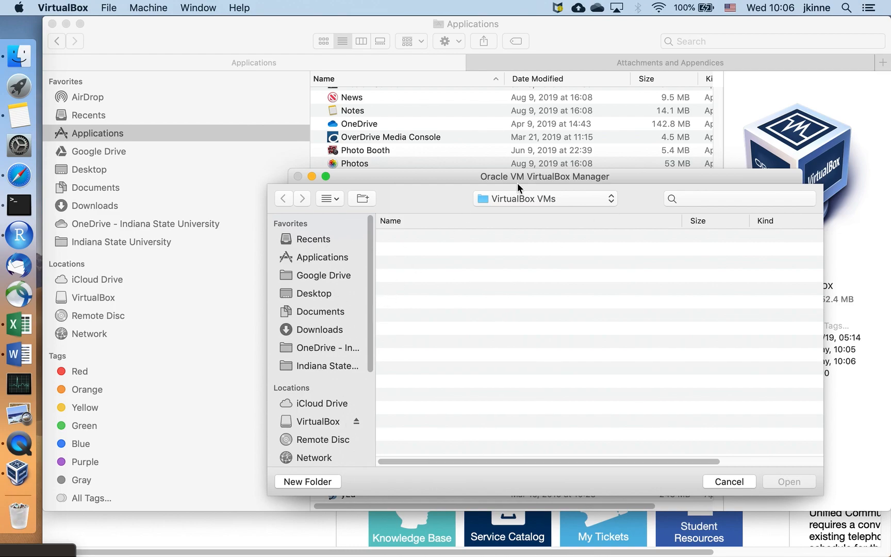
{"action": "left_click", "coordinate": [522, 199]}
{"action": "left_click", "coordinate": [522, 199]}
{"action": "left_click", "coordinate": [19, 444]}
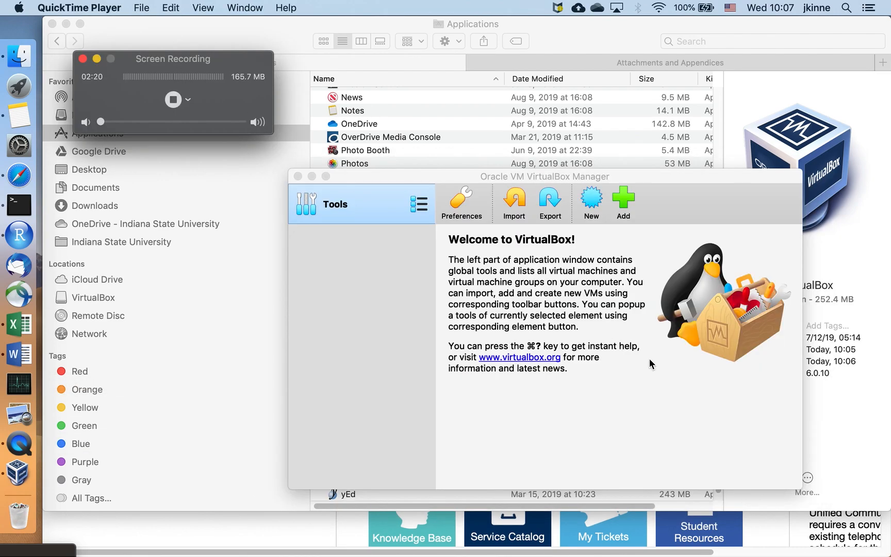
Step: Start a new virtual machine named Windows 10 with type Microsoft Windows and version Windows 10 (64-bit)
{"action": "left_click", "coordinate": [594, 205]}
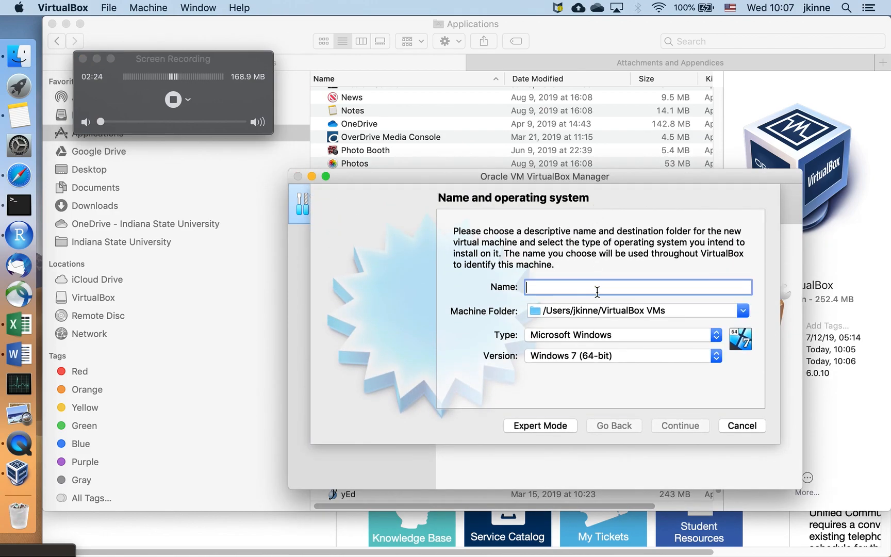
{"action": "type", "text": "Windows 10"}
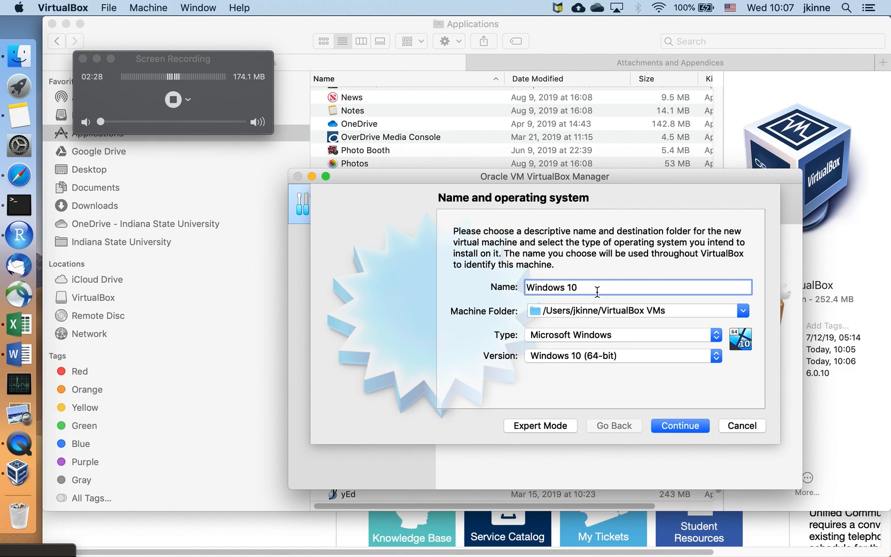
{"action": "left_click", "coordinate": [676, 425]}
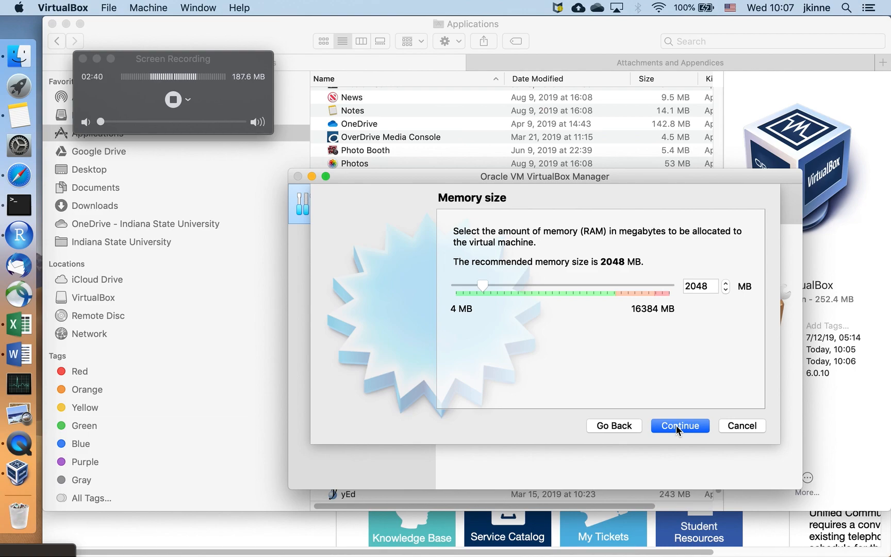
Step: Set the new virtual machine's memory size to 2048 MB
{"action": "left_click", "coordinate": [616, 287]}
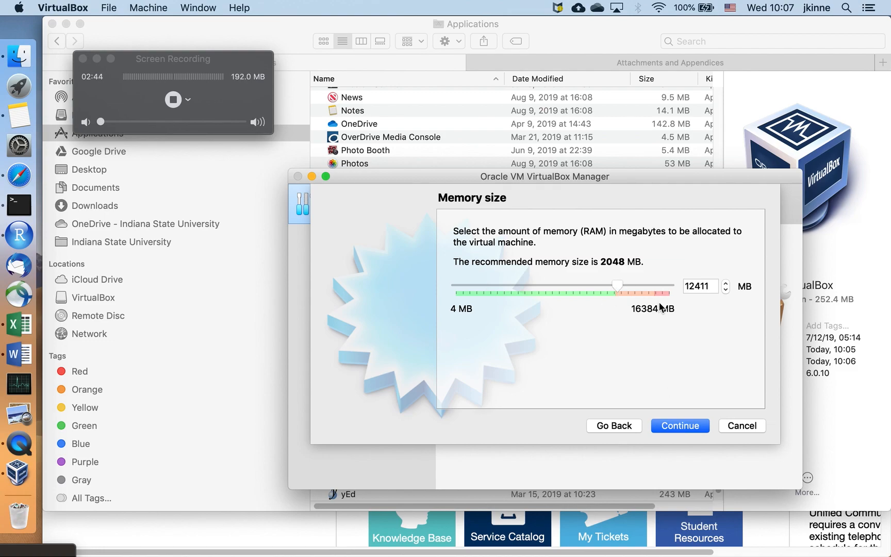
{"action": "left_click", "coordinate": [669, 287]}
{"action": "left_click_drag", "start_coordinate": [672, 289], "coordinate": [489, 296]}
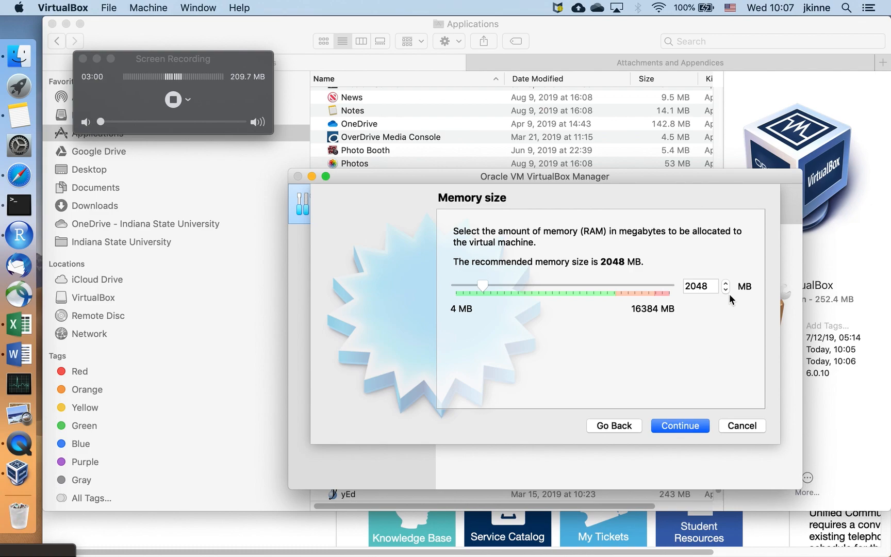
{"action": "left_click", "coordinate": [680, 424]}
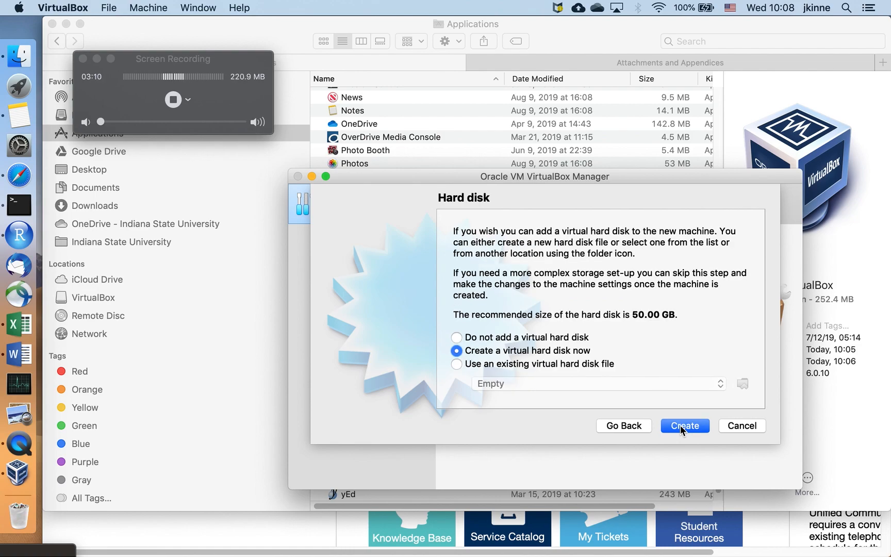
Step: Create a new dynamically allocated 50.00 GB VDI hard disk for the Windows 10 machine and finish creating the machine
{"action": "left_click", "coordinate": [680, 425]}
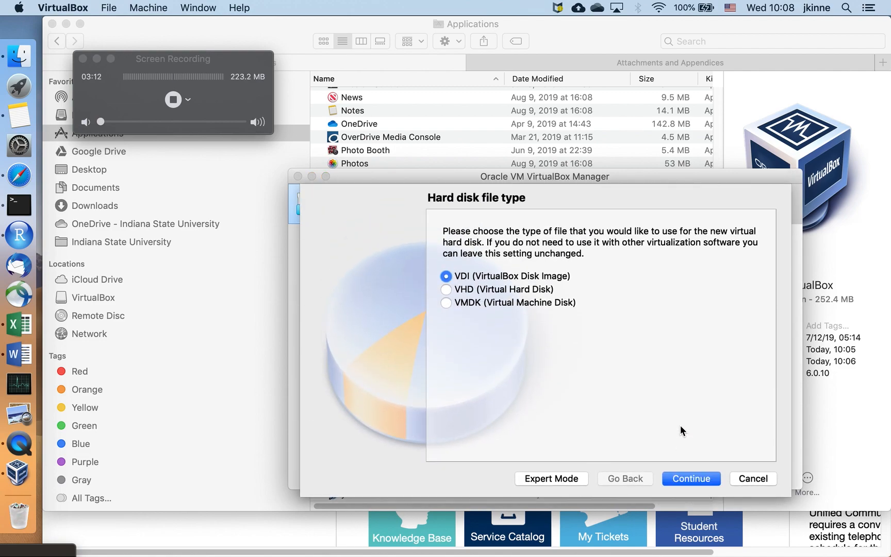
{"action": "left_click", "coordinate": [687, 480]}
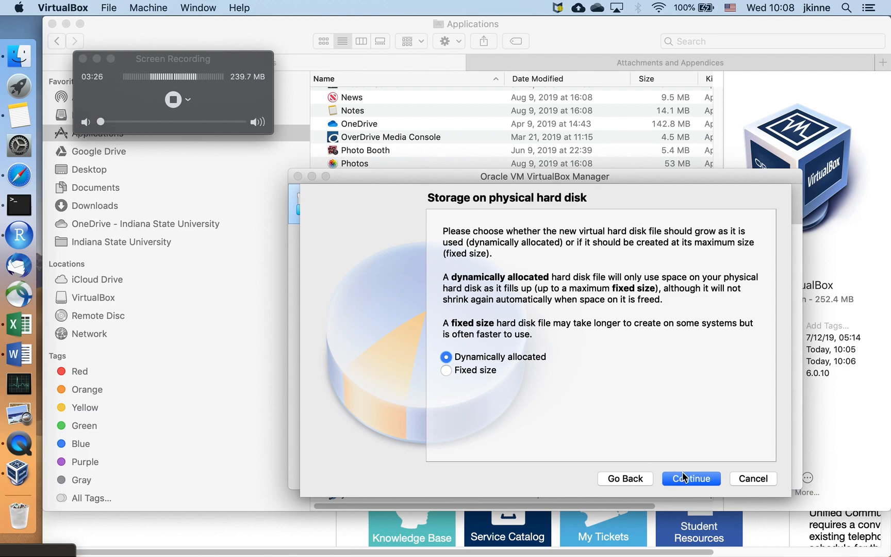
{"action": "left_click", "coordinate": [626, 479]}
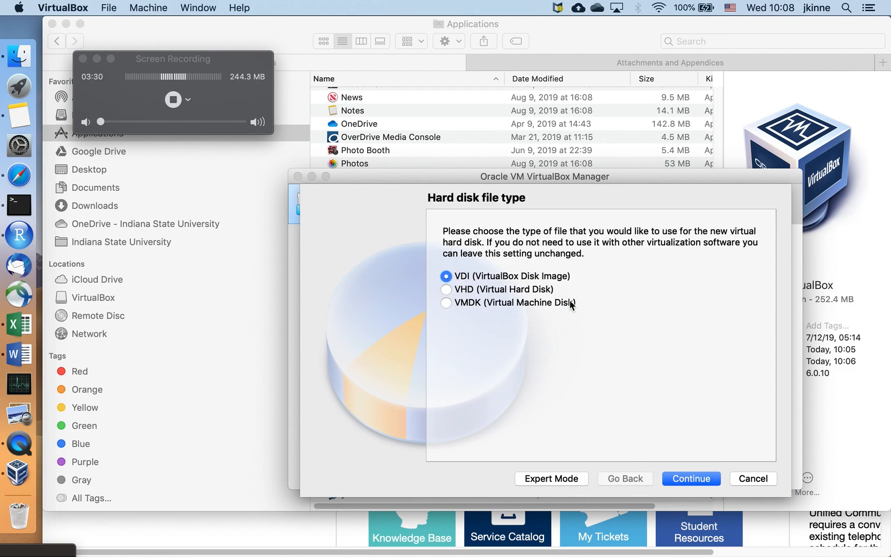
{"action": "left_click", "coordinate": [688, 480]}
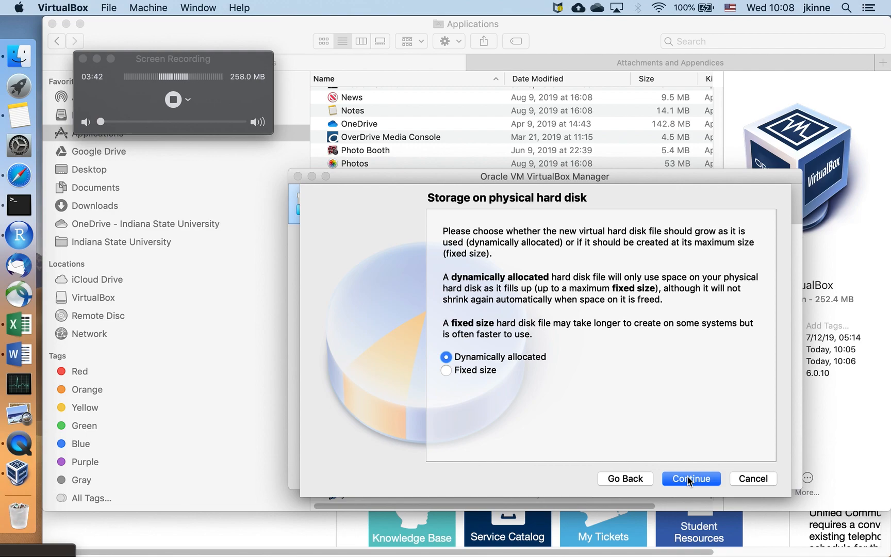
{"action": "left_click", "coordinate": [689, 479]}
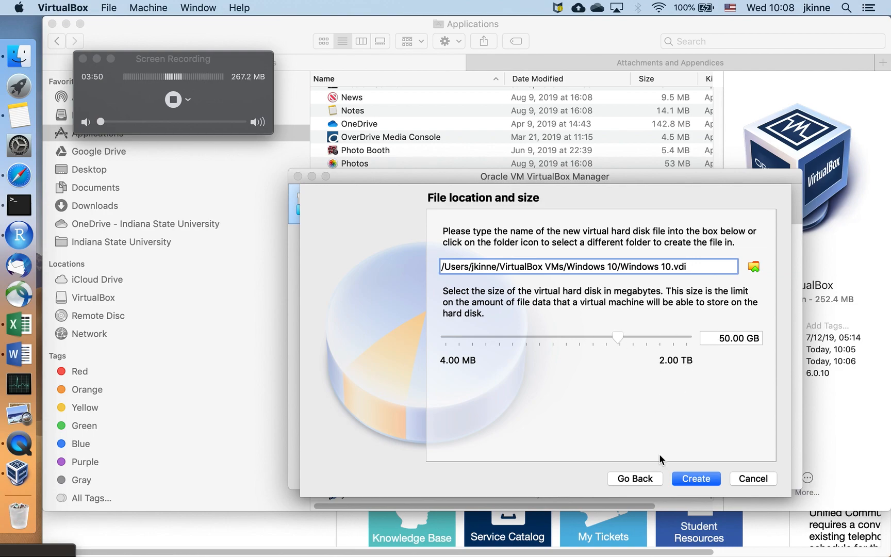
{"action": "left_click", "coordinate": [700, 478]}
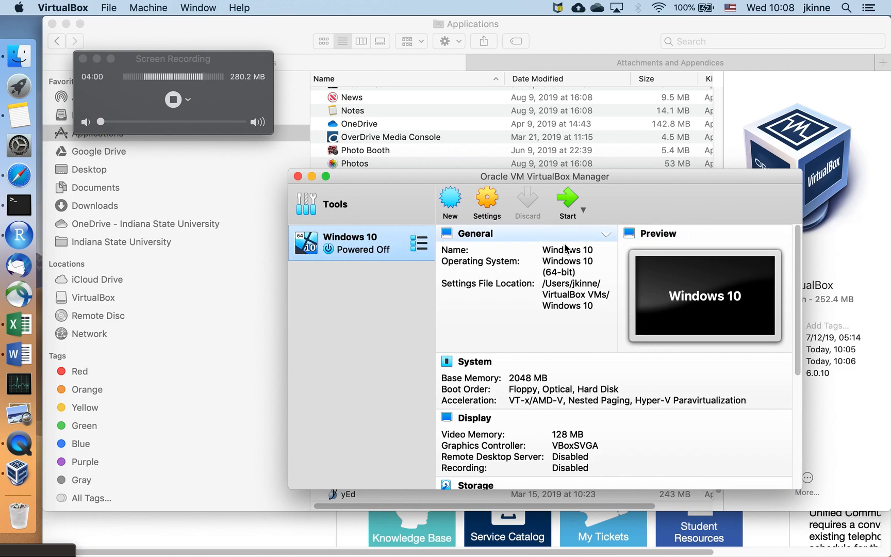
Step: Start the Windows 10 virtual machine without selecting a startup disk and dismiss the keyboard capture notice
{"action": "left_click", "coordinate": [567, 201]}
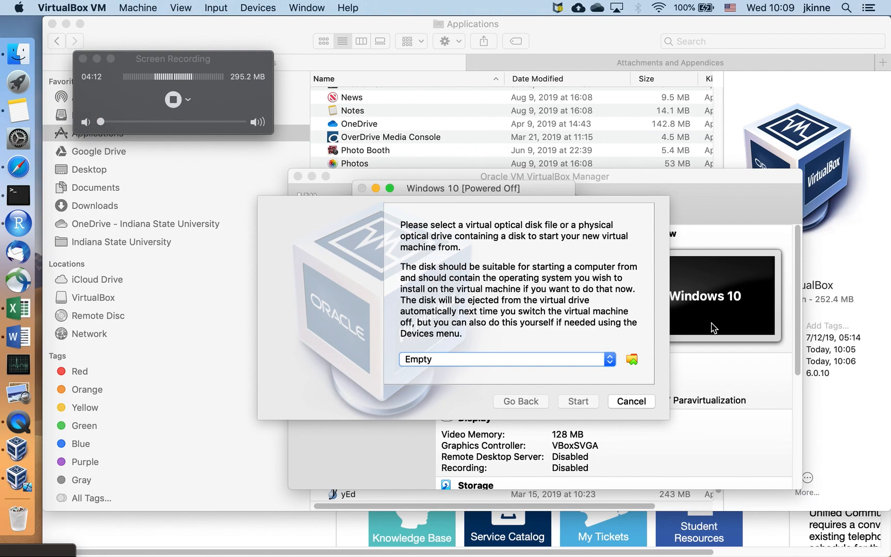
{"action": "left_click", "coordinate": [609, 361]}
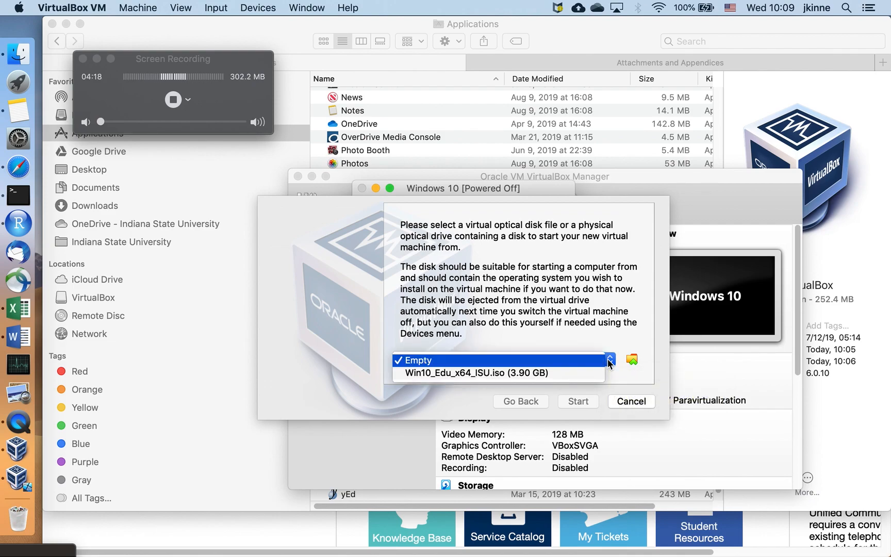
{"action": "left_click", "coordinate": [599, 342]}
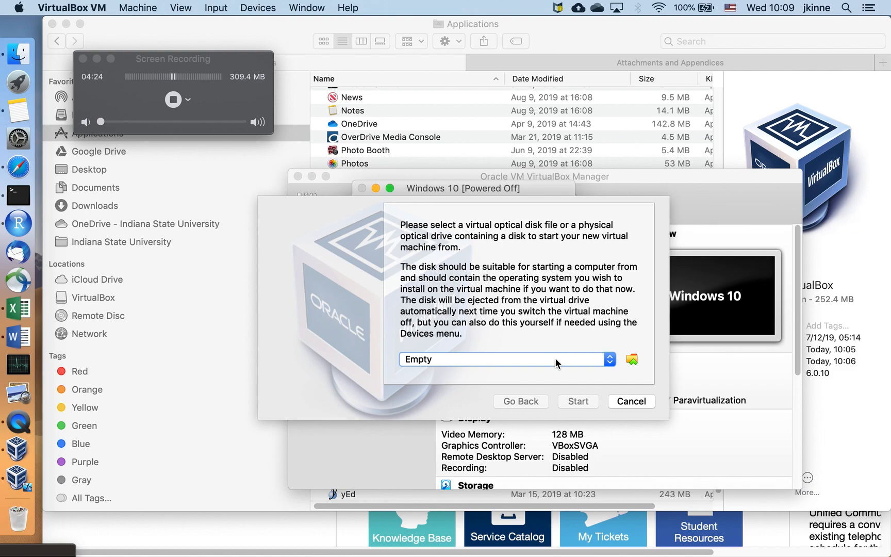
{"action": "left_click", "coordinate": [633, 403]}
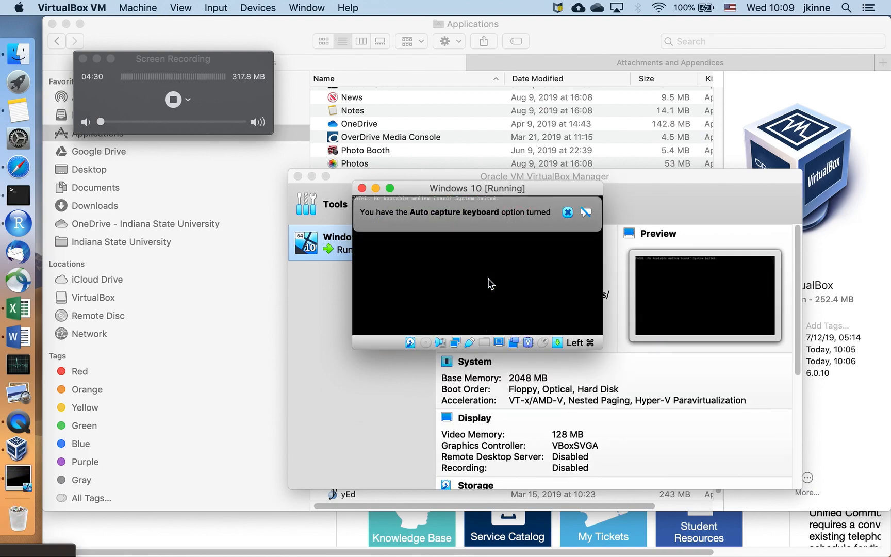
{"action": "left_click", "coordinate": [568, 213]}
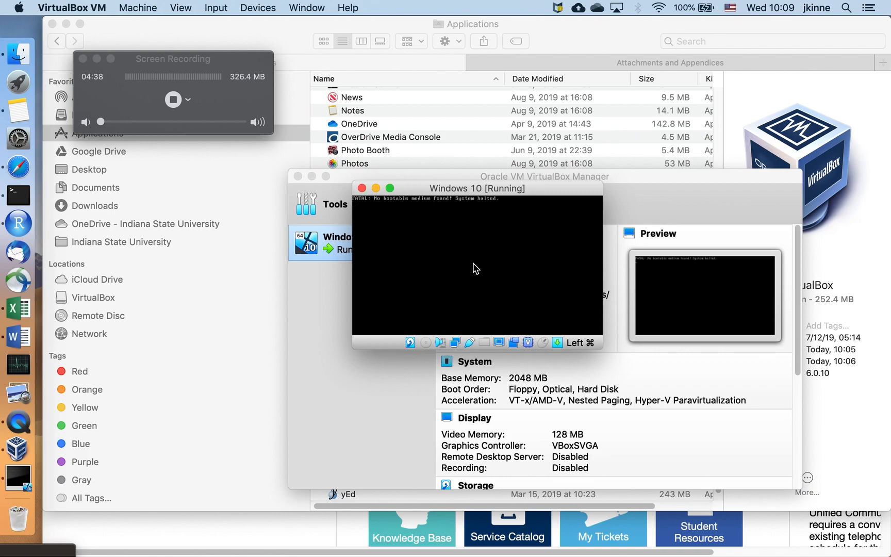
Step: Close the running Windows 10 virtual machine by powering it off
{"action": "left_click", "coordinate": [362, 188]}
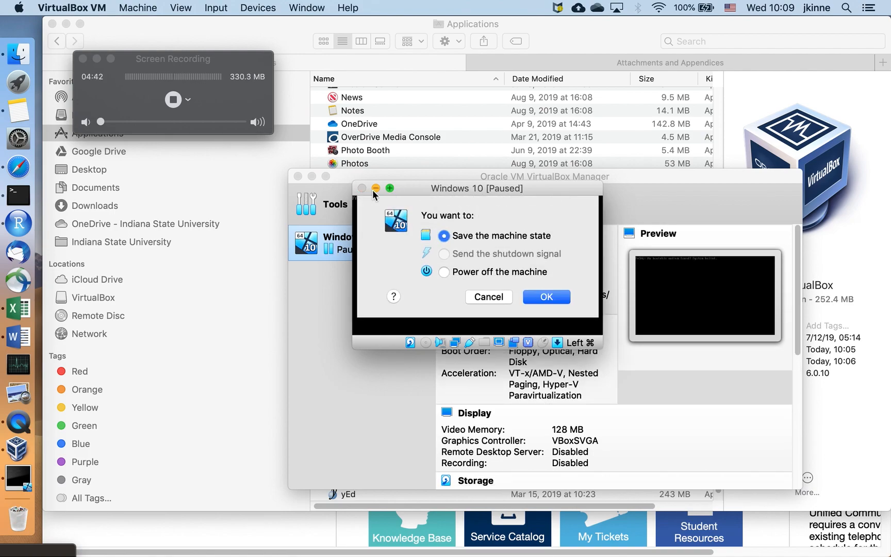
{"action": "left_click", "coordinate": [527, 273]}
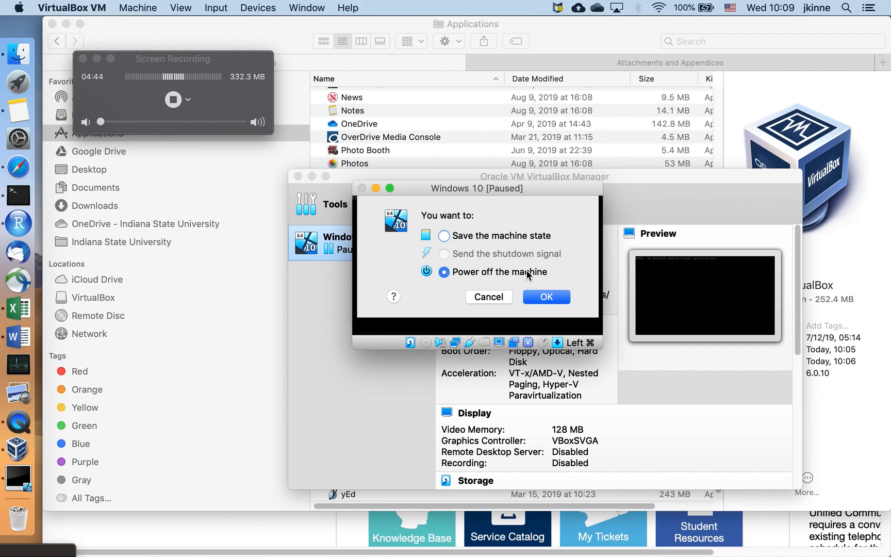
{"action": "left_click", "coordinate": [546, 298]}
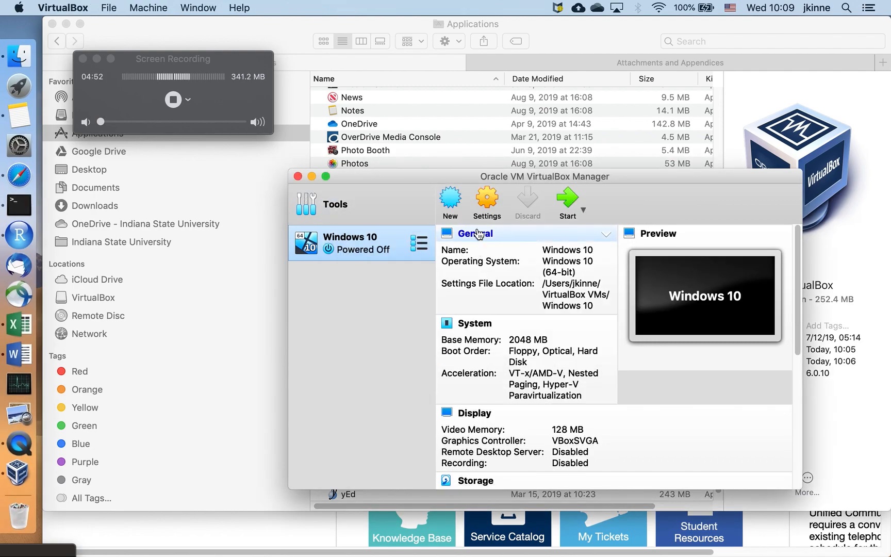
Step: Open the Windows 10 machine's settings, review the System and Display pages, and select the empty optical drive among the storage devices
{"action": "left_click", "coordinate": [490, 209]}
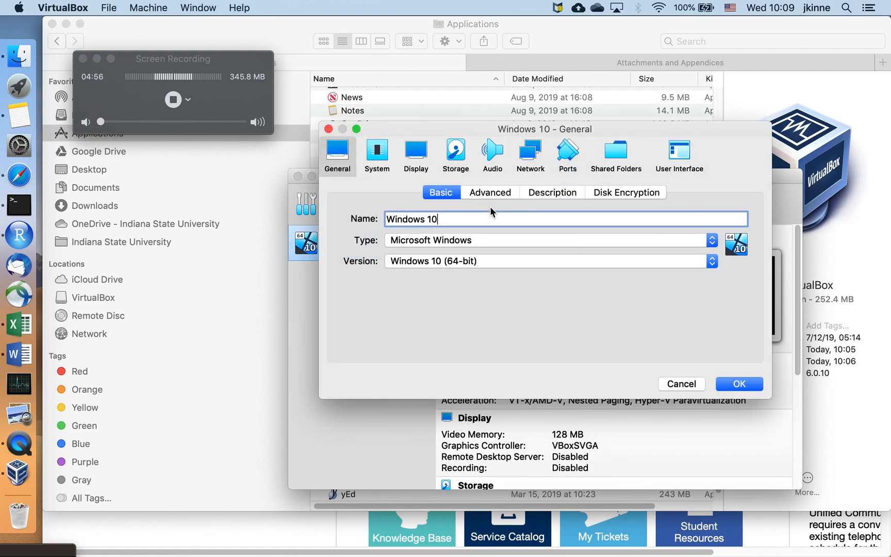
{"action": "left_click", "coordinate": [378, 154]}
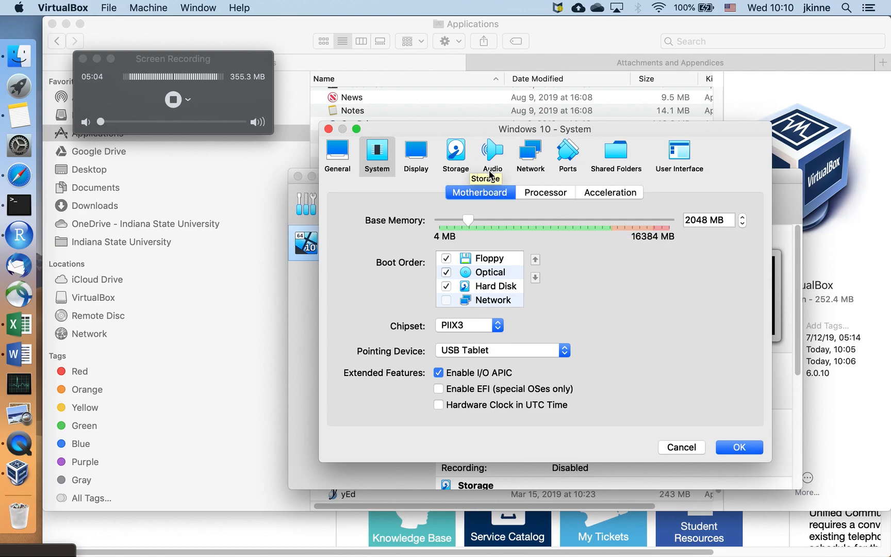
{"action": "left_click", "coordinate": [419, 152]}
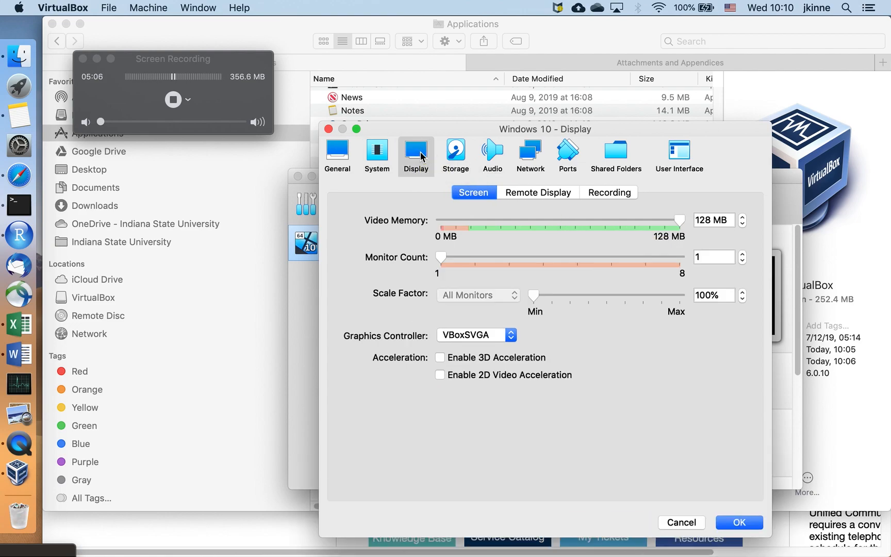
{"action": "left_click", "coordinate": [453, 151]}
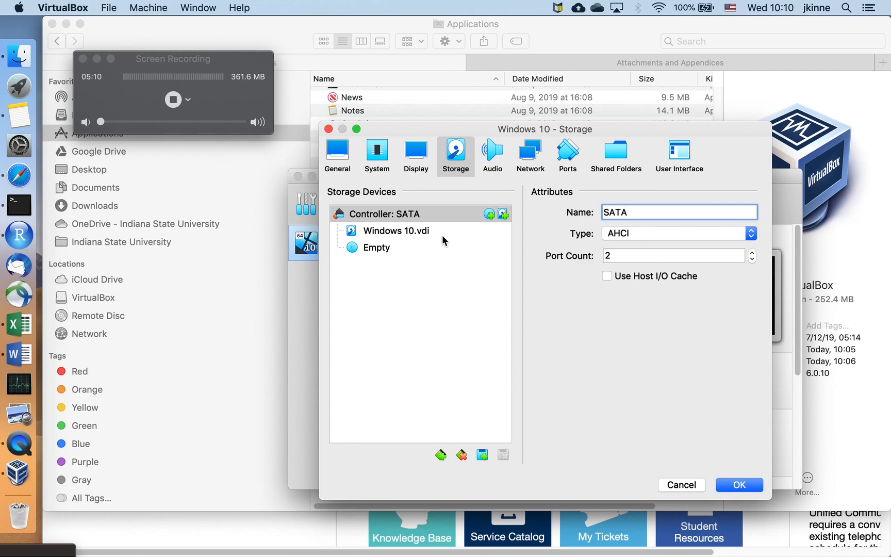
{"action": "mouse_move", "coordinate": [442, 235]}
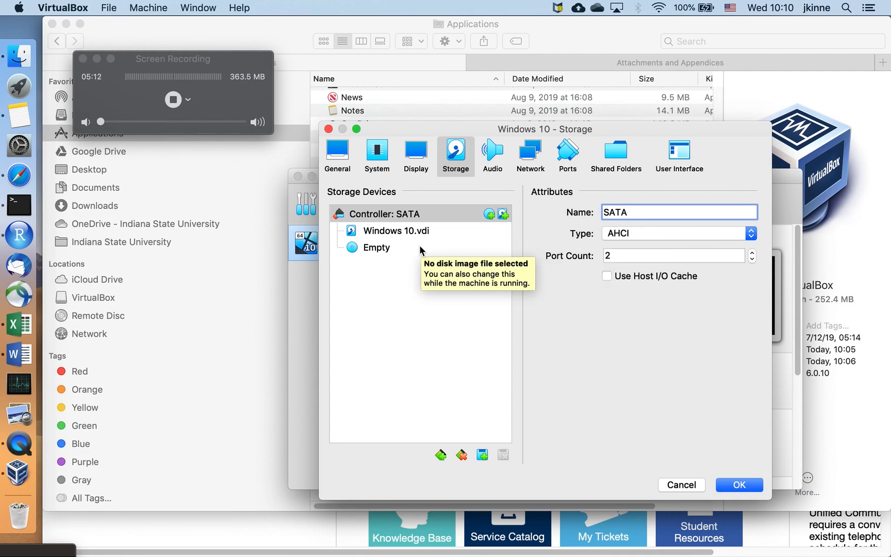
{"action": "left_click", "coordinate": [407, 245]}
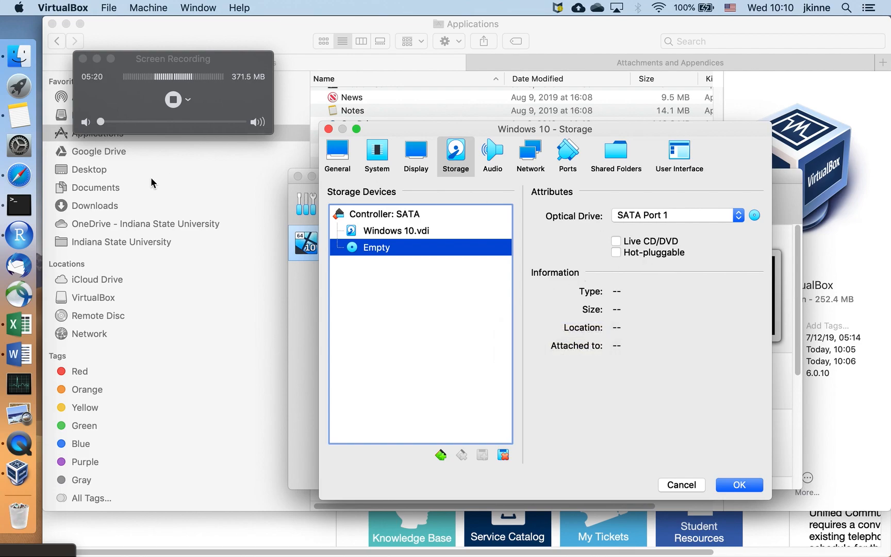
Step: Switch to Safari, load indstate.edu/oit and open the university's software download page
{"action": "left_click", "coordinate": [16, 178]}
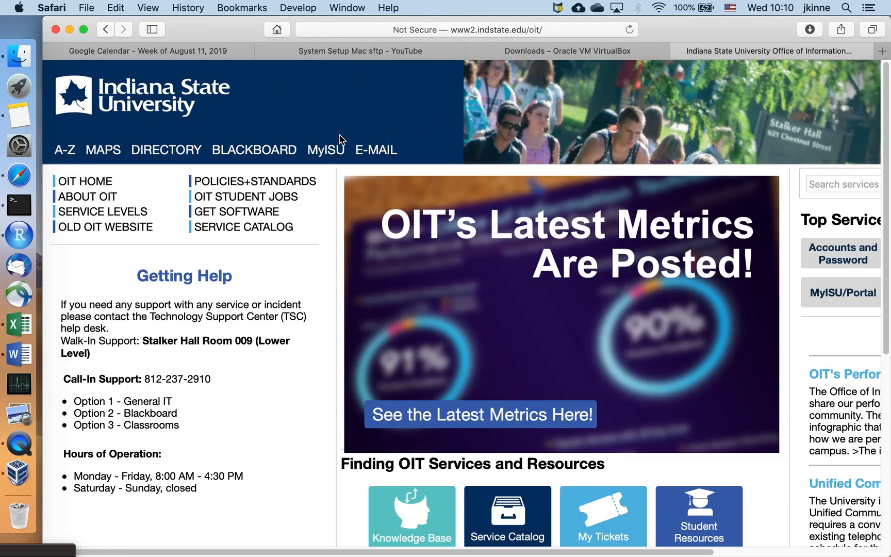
{"action": "left_click", "coordinate": [483, 30]}
{"action": "type", "text": "indstate.ed"}
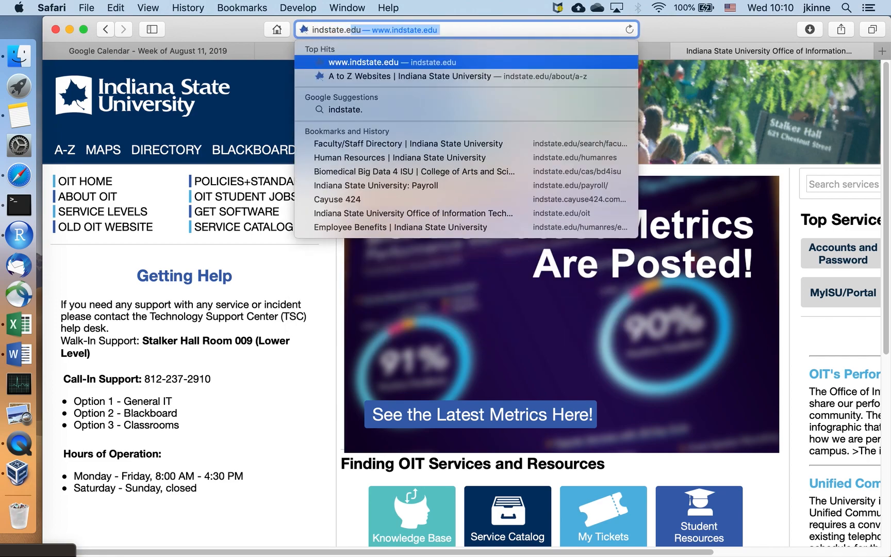
{"action": "type", "text": "u/oi"}
{"action": "key", "text": "Return"}
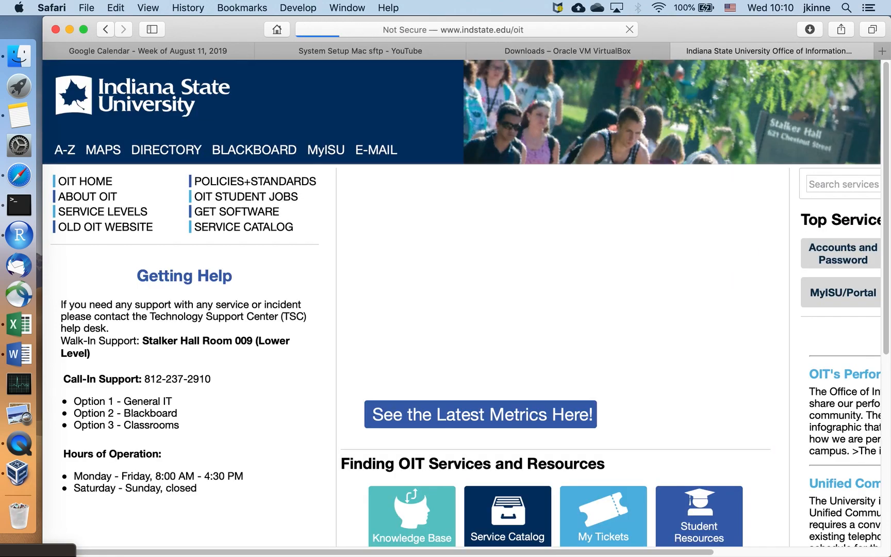
{"action": "left_click", "coordinate": [258, 212]}
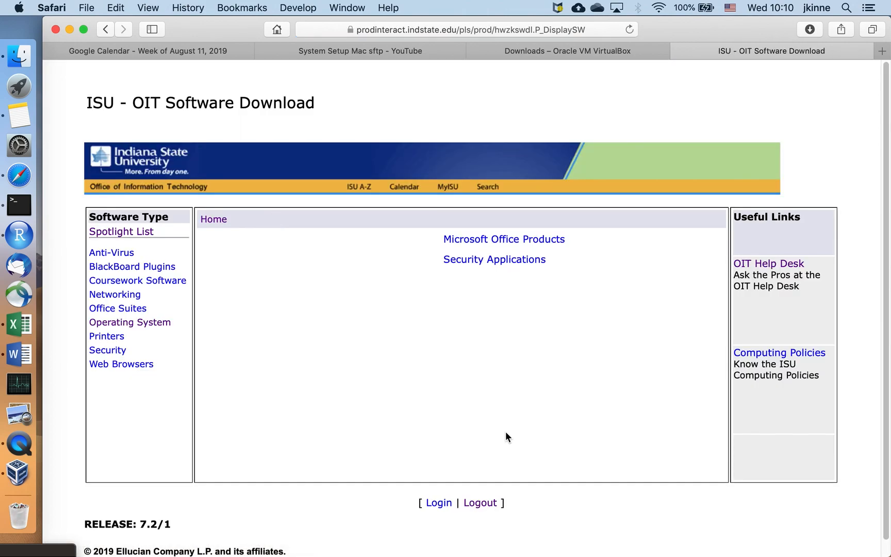
Step: View the software site's login page, return, and open the Windows 10 Education product details under Microsoft Operating Systems
{"action": "left_click", "coordinate": [442, 502]}
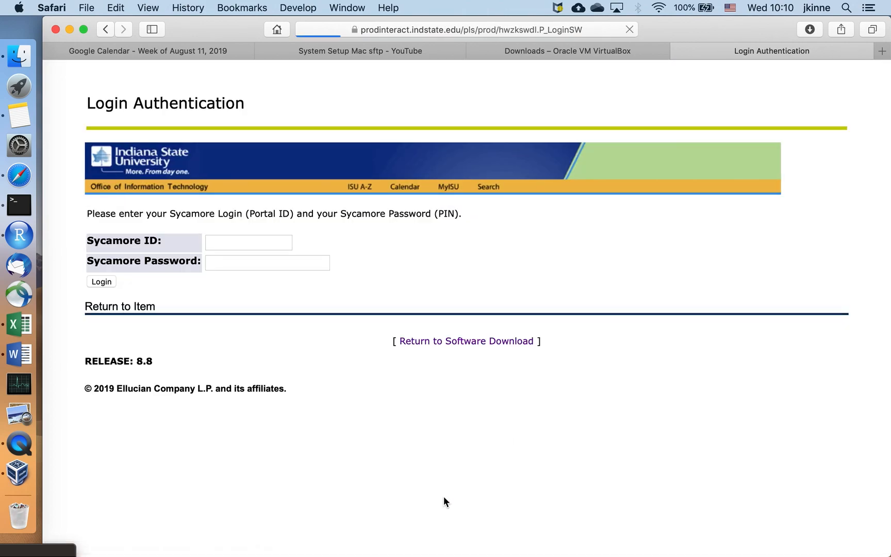
{"action": "left_click", "coordinate": [109, 31]}
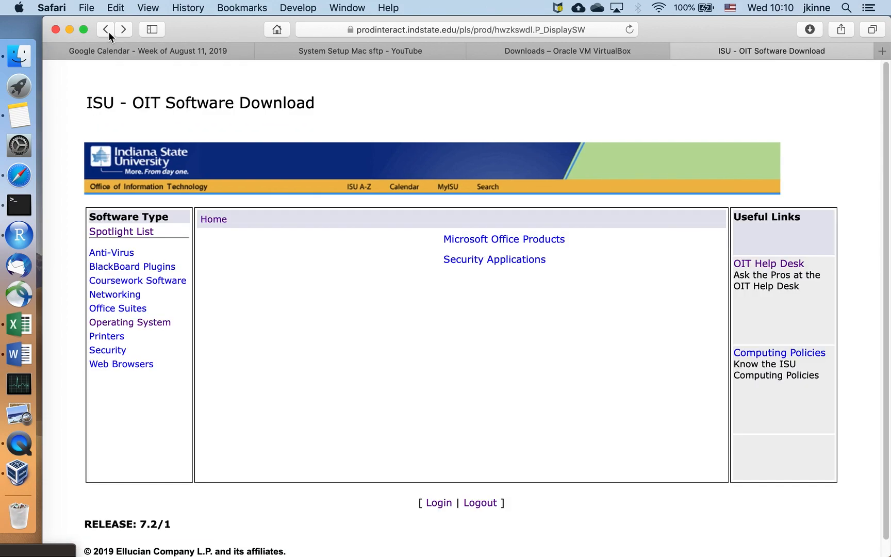
{"action": "left_click", "coordinate": [144, 323]}
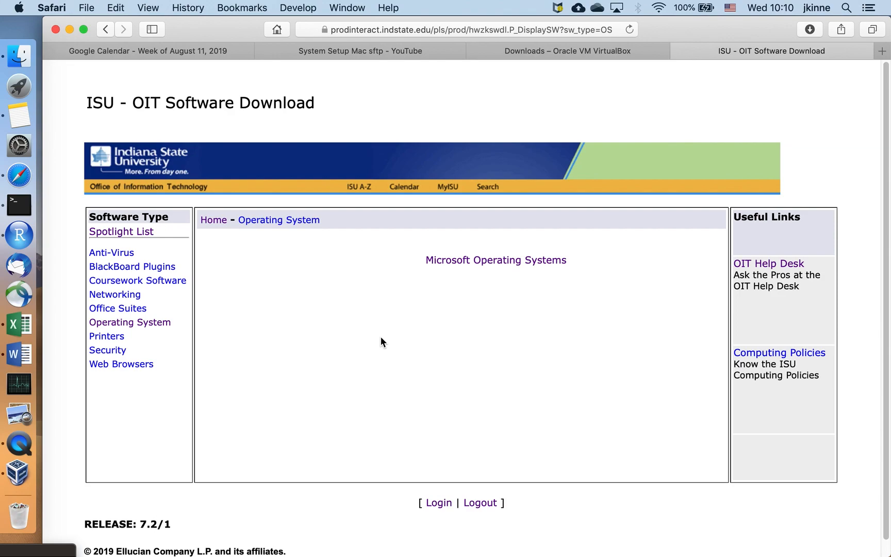
{"action": "left_click", "coordinate": [487, 262]}
{"action": "left_click", "coordinate": [510, 281]}
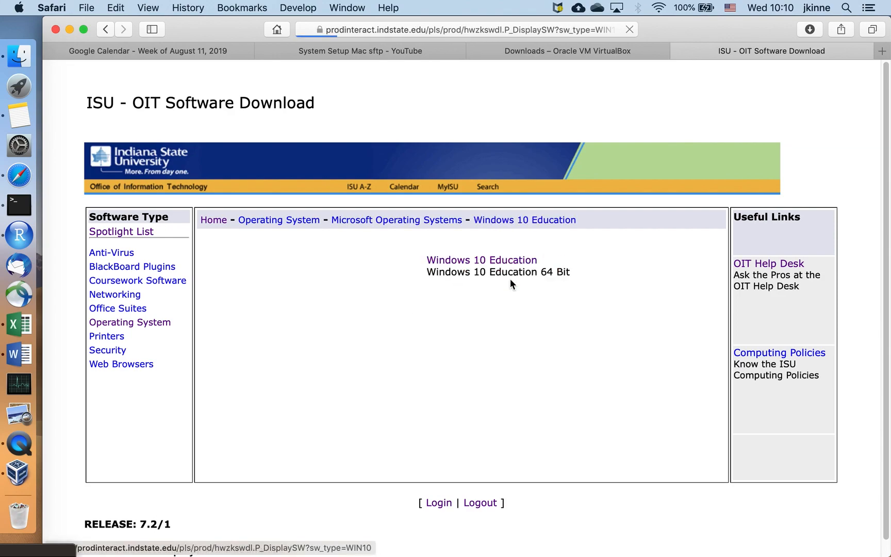
{"action": "left_click", "coordinate": [497, 264]}
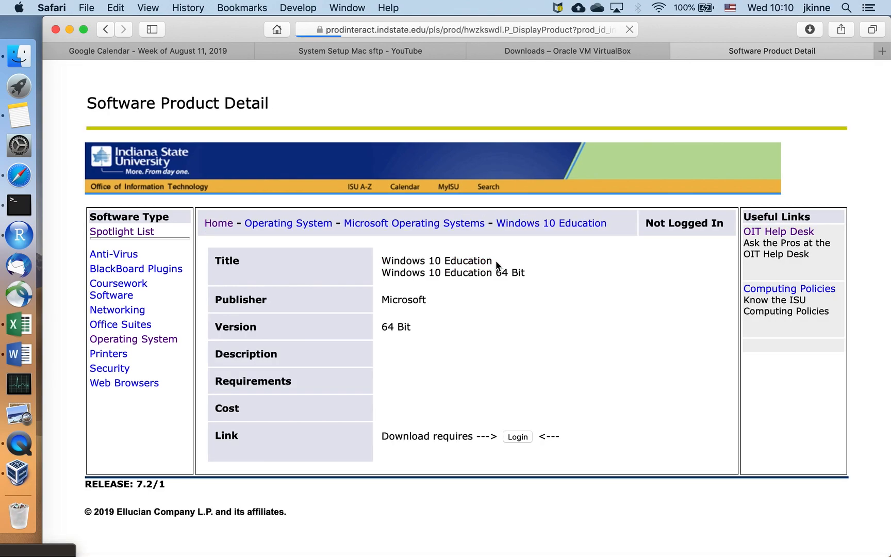
Step: Open the login form required for the Windows 10 Education download and dismiss the saved-account suggestions without signing in
{"action": "left_click", "coordinate": [520, 436]}
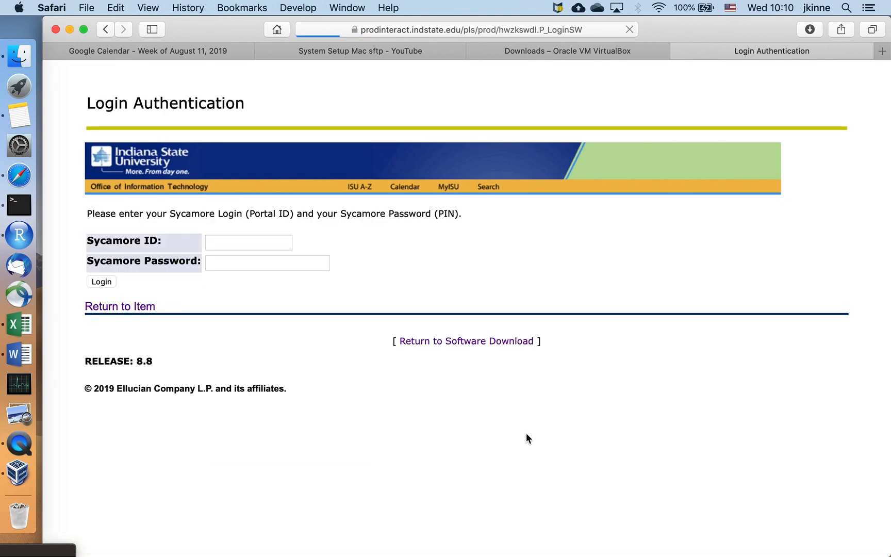
{"action": "left_click", "coordinate": [254, 238]}
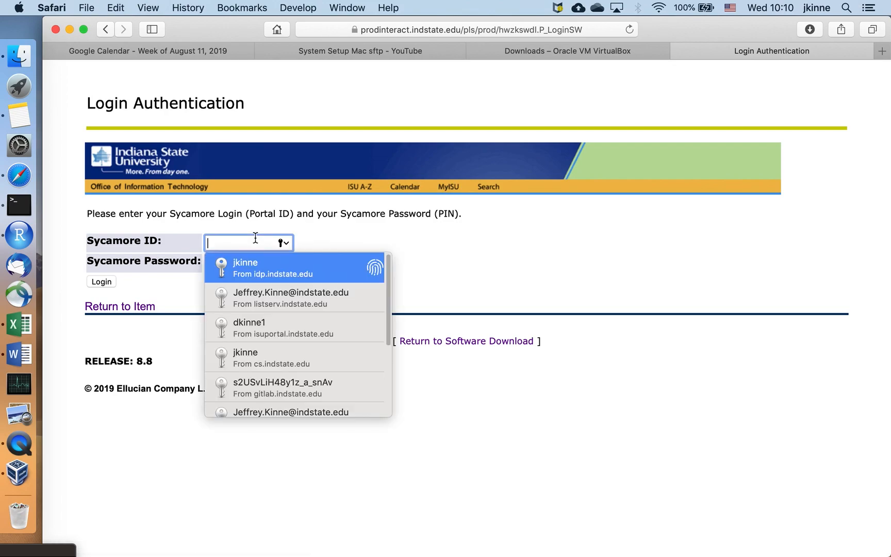
{"action": "left_click", "coordinate": [392, 239]}
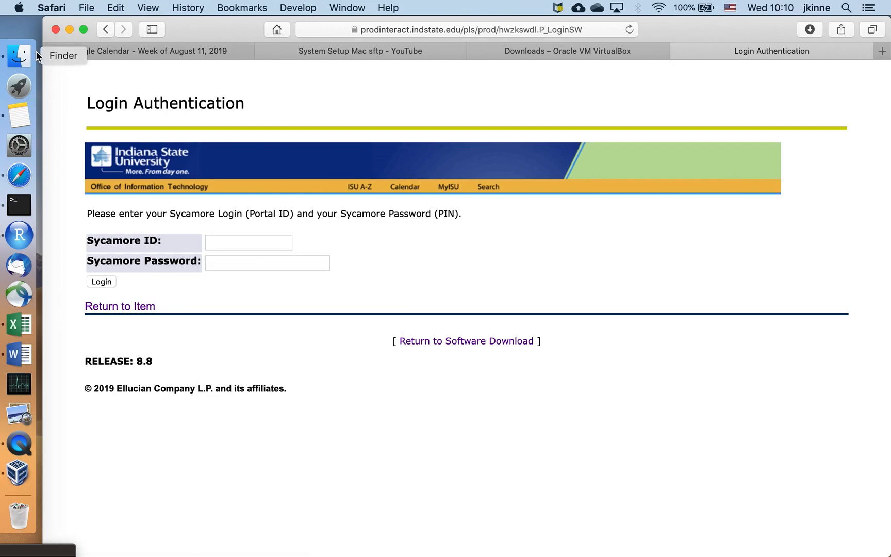
Step: Switch to Finder, sort the Downloads folder by size and select Win10_Edu_x64_ISU.iso
{"action": "left_click", "coordinate": [20, 56]}
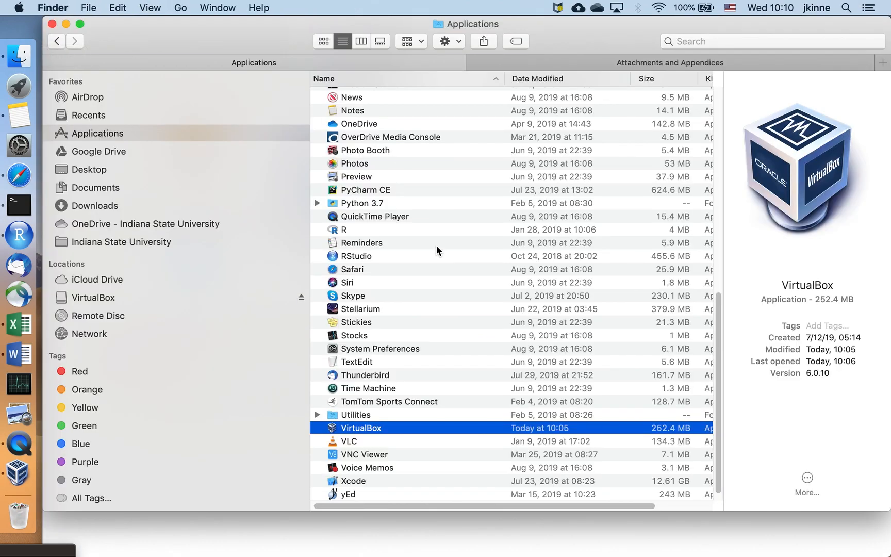
{"action": "left_click", "coordinate": [105, 205]}
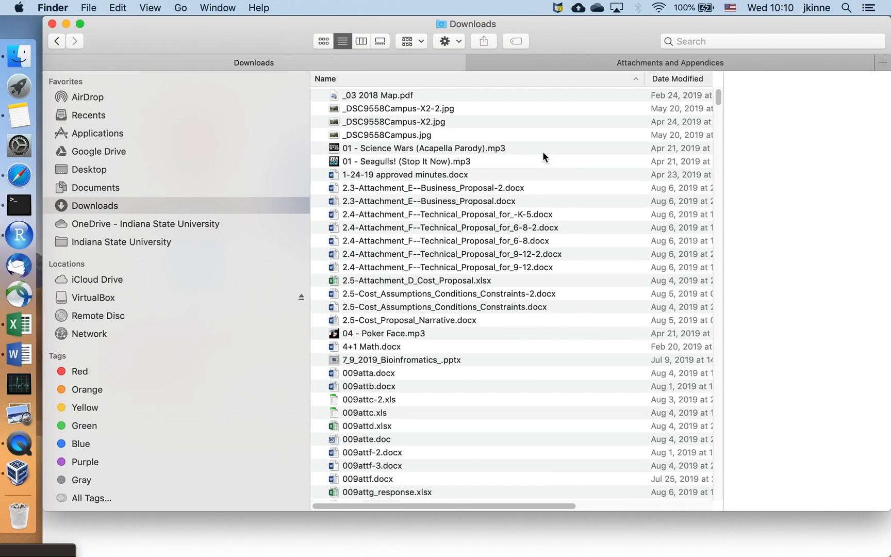
{"action": "scroll", "coordinate": [590, 135], "scroll_direction": "right", "scroll_amount": 10}
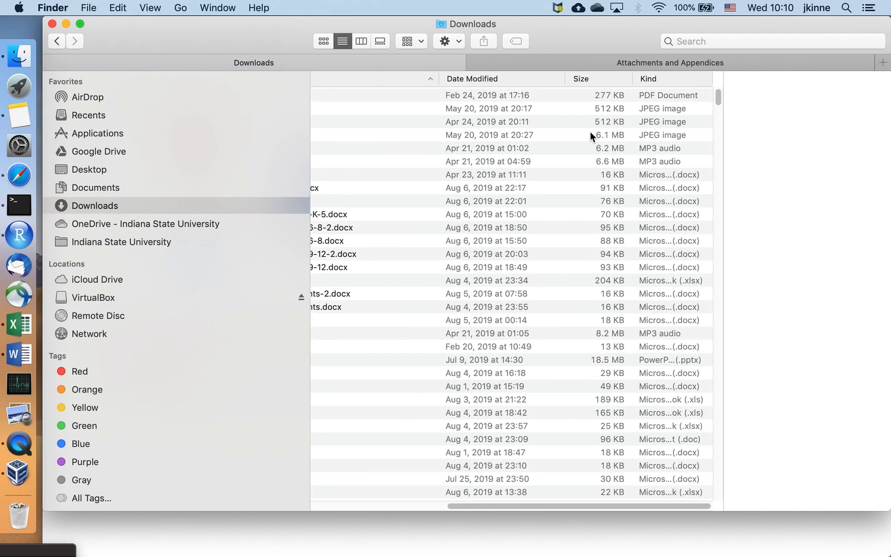
{"action": "left_click", "coordinate": [619, 78]}
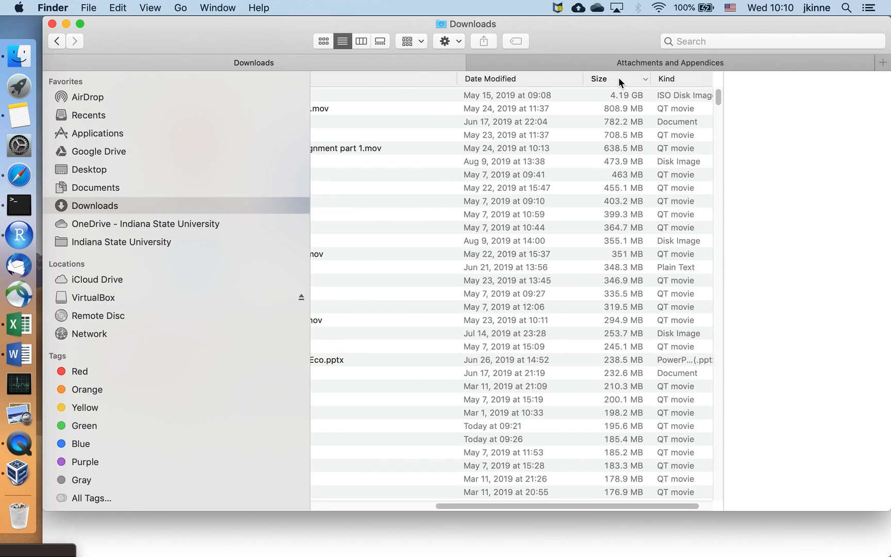
{"action": "scroll", "coordinate": [533, 181], "scroll_direction": "left", "scroll_amount": 10}
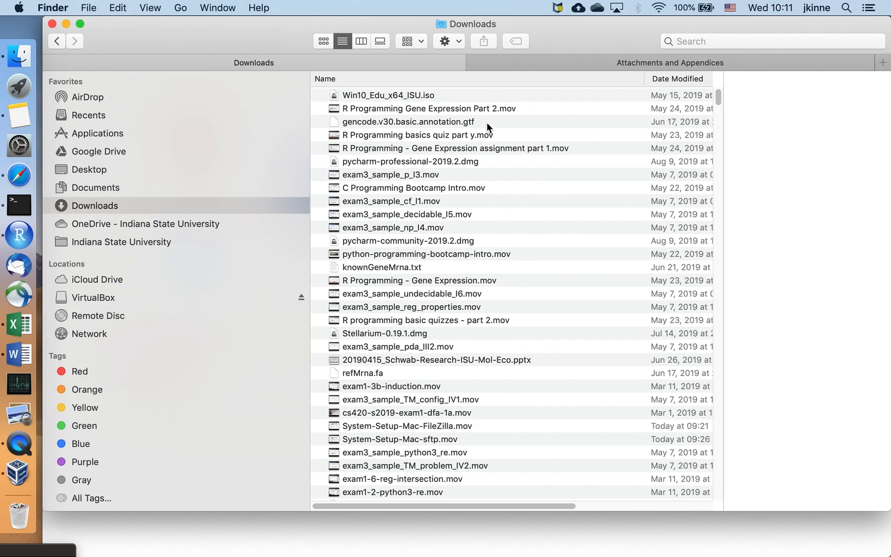
{"action": "left_click", "coordinate": [418, 95]}
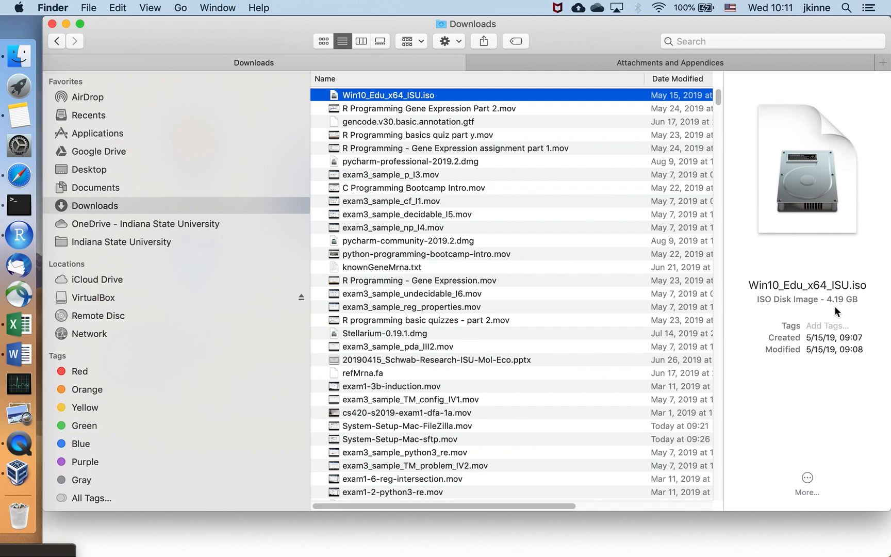
Step: Switch to VirtualBox and attach Win10_Edu_x64_ISU.iso to the Windows 10 machine's empty optical drive, then save the storage settings
{"action": "key", "text": "super+Tab"}
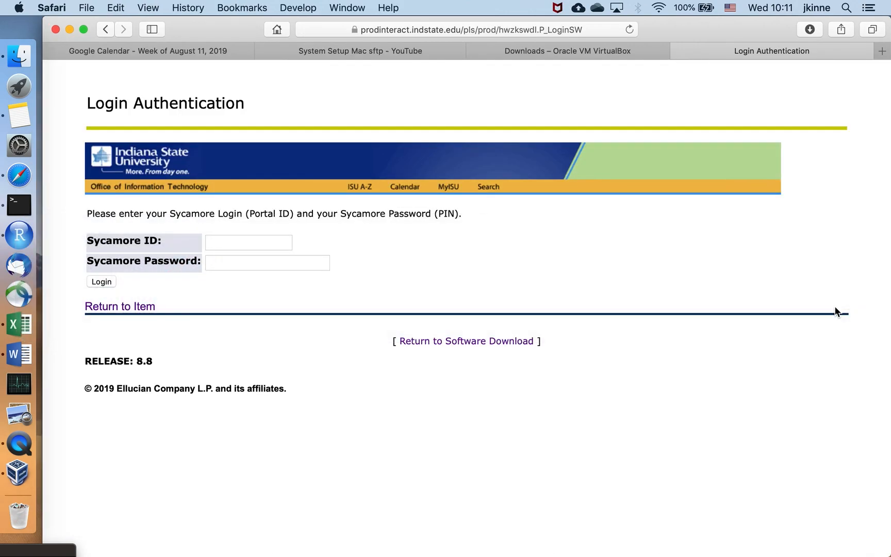
{"action": "left_click", "coordinate": [18, 472]}
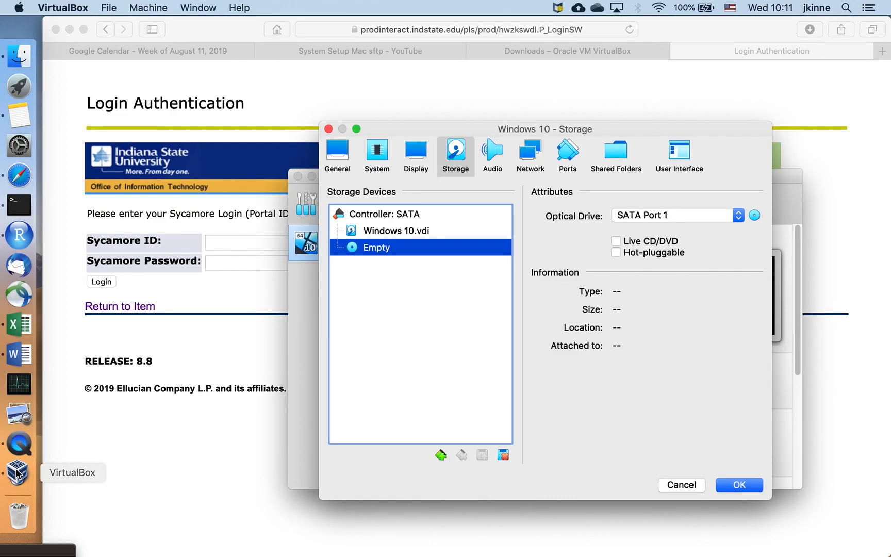
{"action": "left_click", "coordinate": [754, 215]}
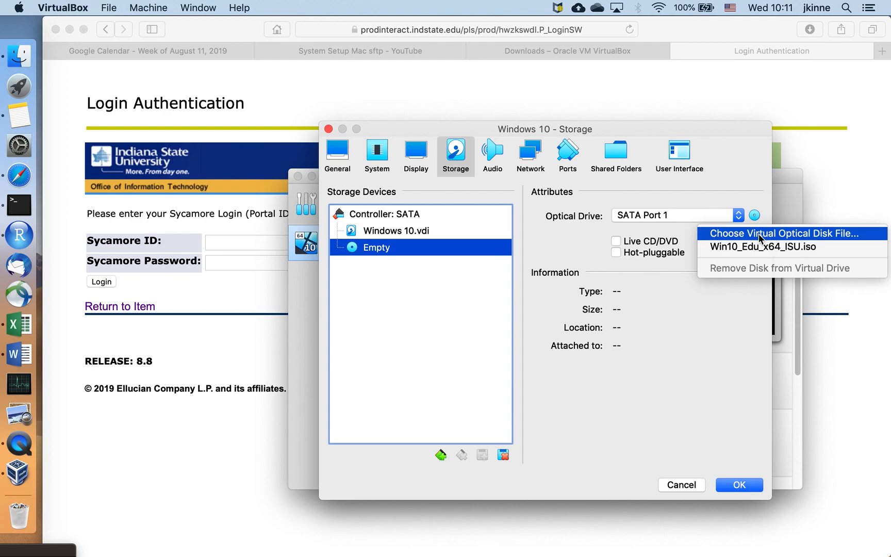
{"action": "left_click", "coordinate": [754, 248]}
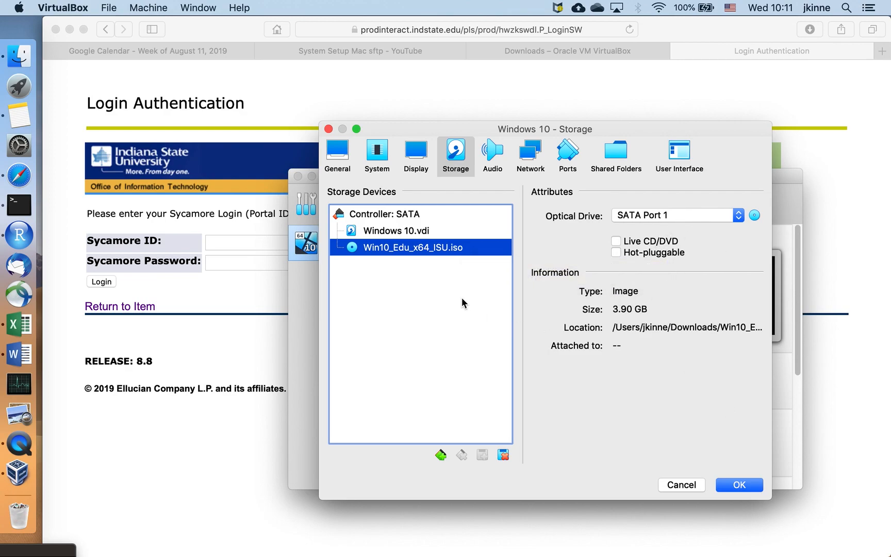
{"action": "left_click", "coordinate": [738, 485]}
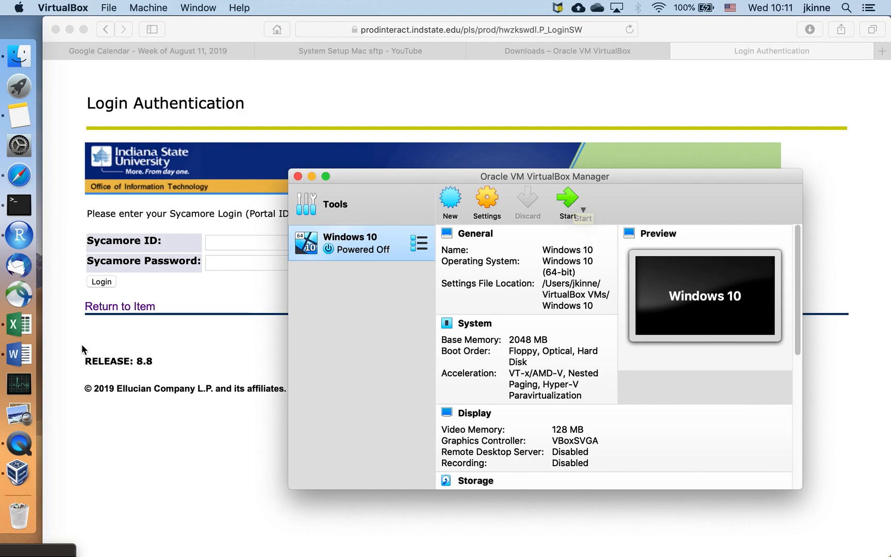
Step: Start the Windows 10 virtual machine, dismiss the capture and pointer notices, and decline cancelling the Windows installation
{"action": "left_click", "coordinate": [16, 452]}
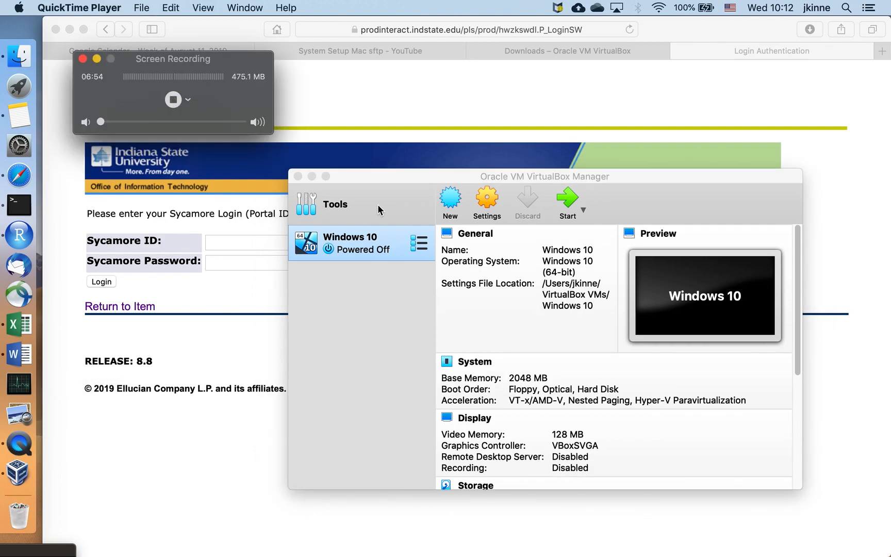
{"action": "left_click", "coordinate": [574, 201]}
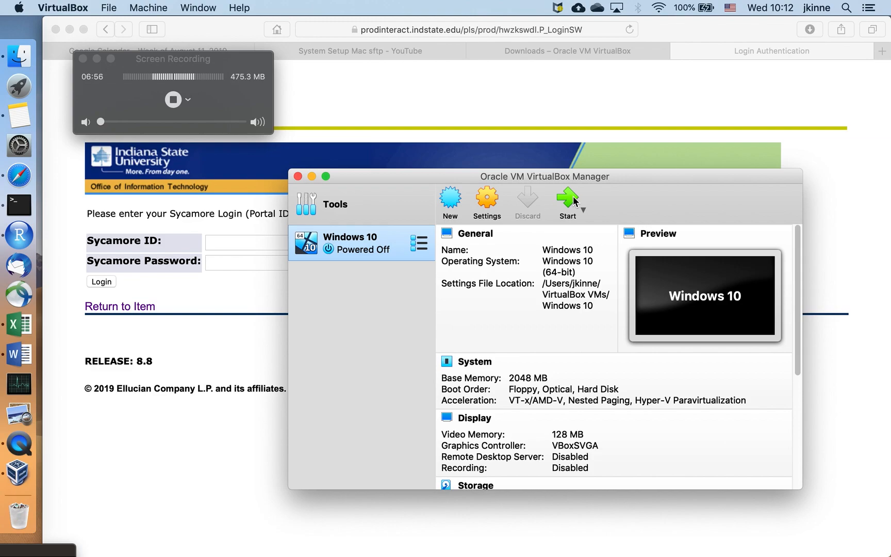
{"action": "left_click", "coordinate": [570, 203]}
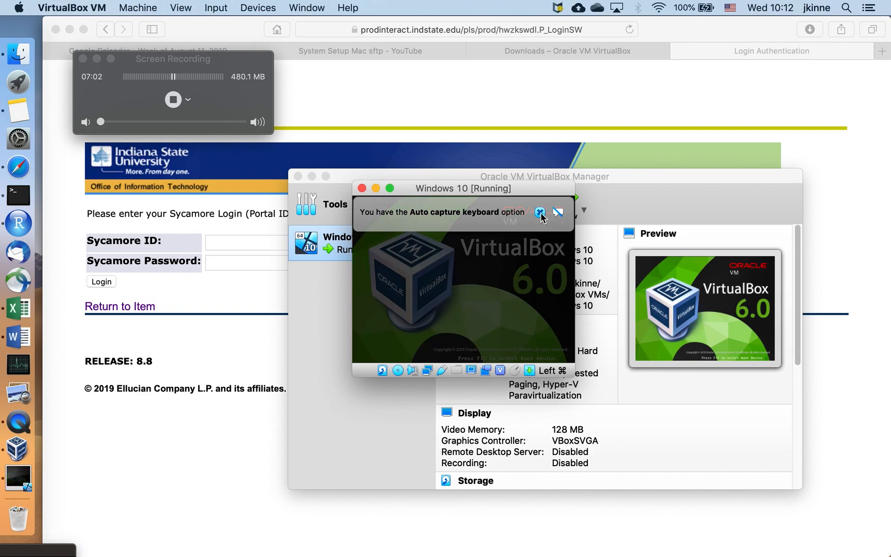
{"action": "left_click", "coordinate": [567, 213]}
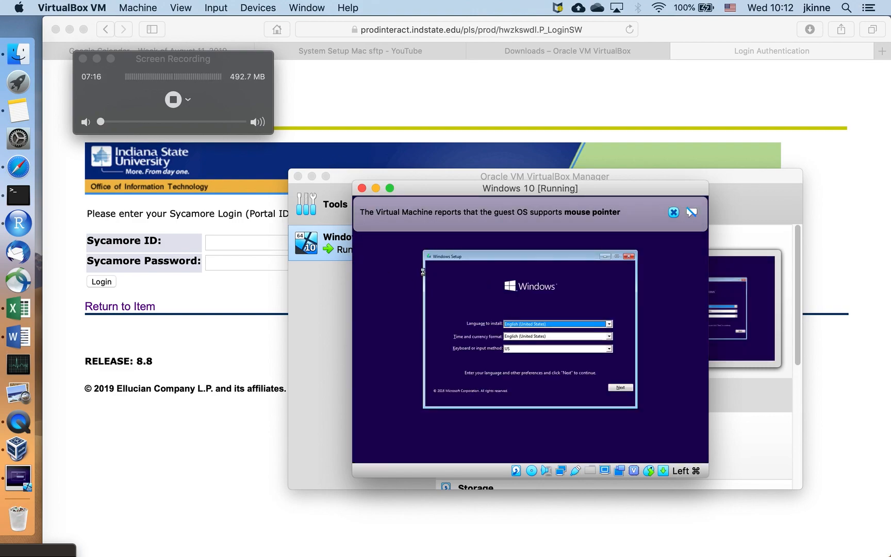
{"action": "key", "text": "Escape"}
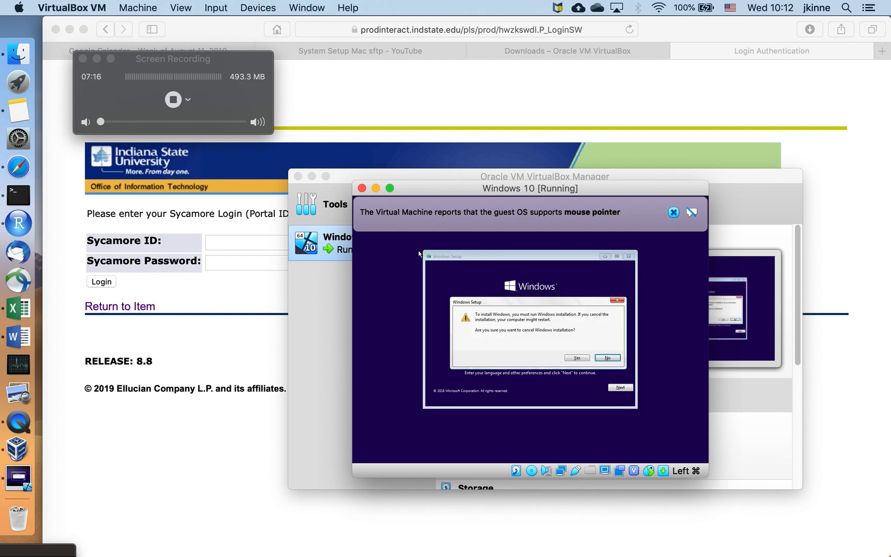
{"action": "left_click", "coordinate": [607, 358]}
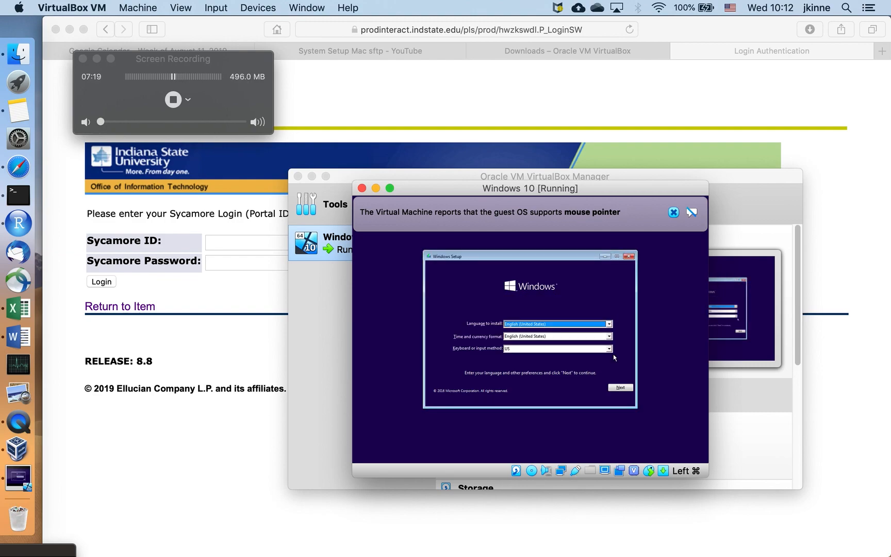
{"action": "left_click", "coordinate": [673, 212]}
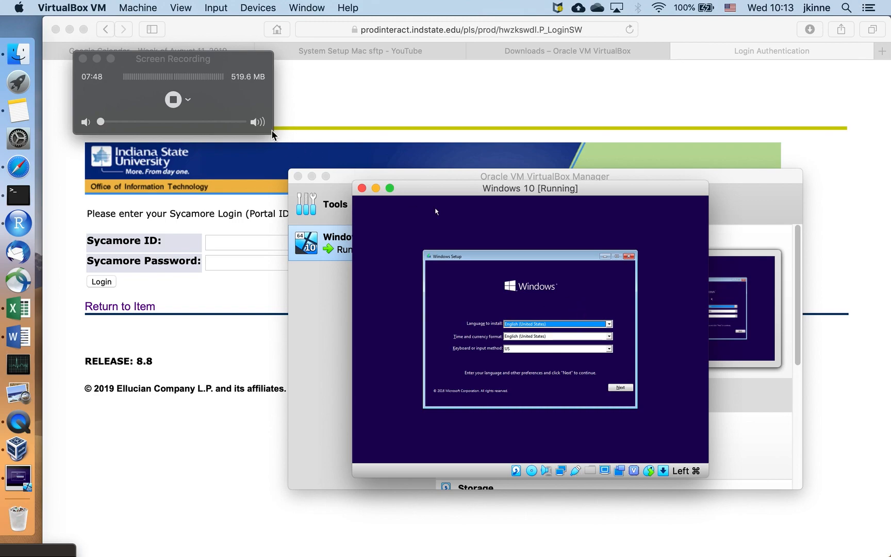
Step: Close the running Windows 10 virtual machine and confirm shutting it down
{"action": "left_click", "coordinate": [223, 108]}
{"action": "left_click", "coordinate": [173, 99], "text": "alt"}
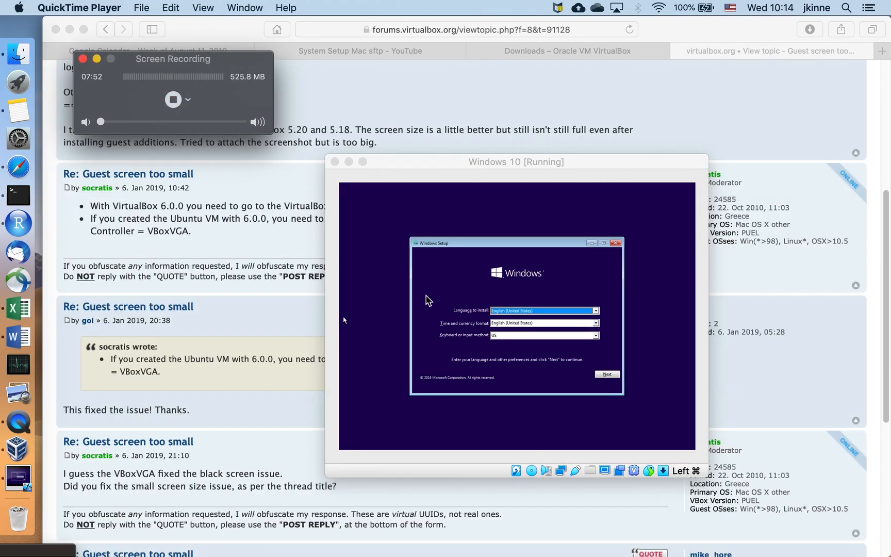
{"action": "left_click", "coordinate": [344, 320]}
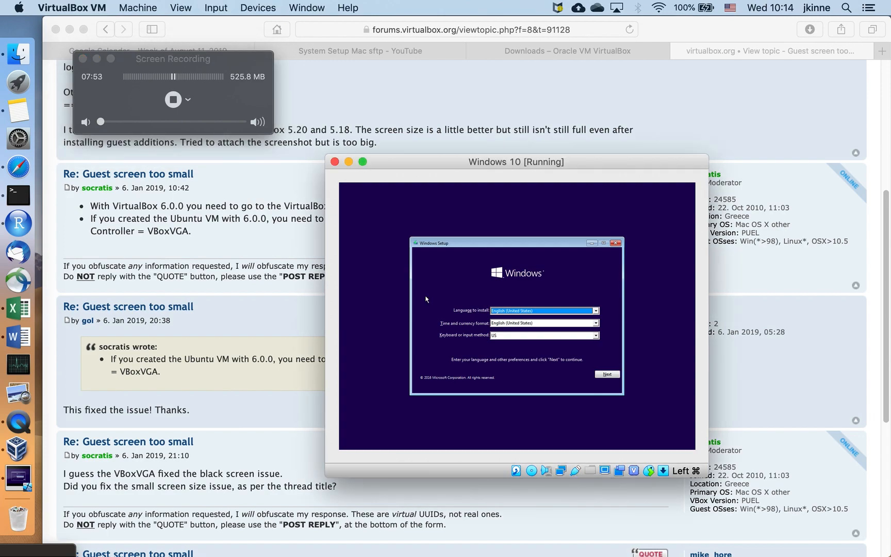
{"action": "left_click", "coordinate": [335, 163]}
{"action": "left_click", "coordinate": [585, 270]}
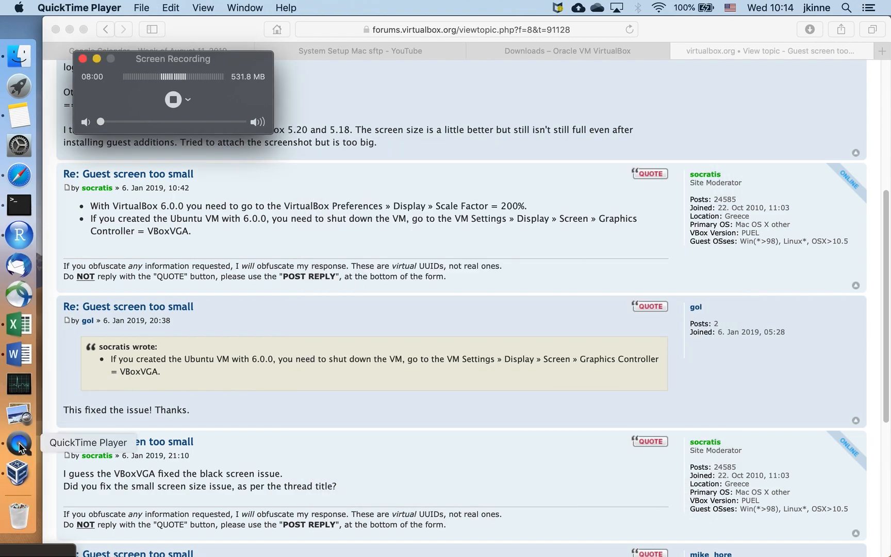
Step: Set the Windows 10 virtual machine's graphics controller to VBoxVGA in its display settings
{"action": "left_click", "coordinate": [18, 473]}
{"action": "left_click", "coordinate": [489, 206]}
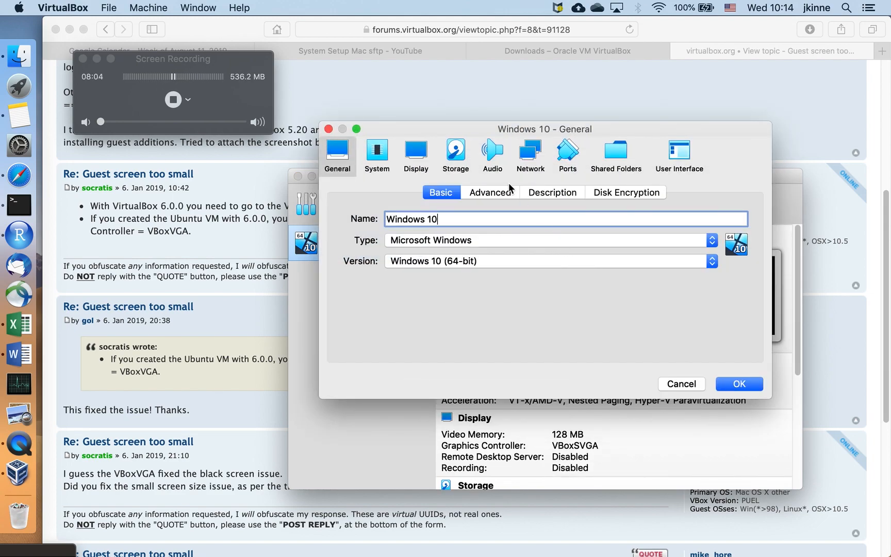
{"action": "left_click", "coordinate": [415, 154]}
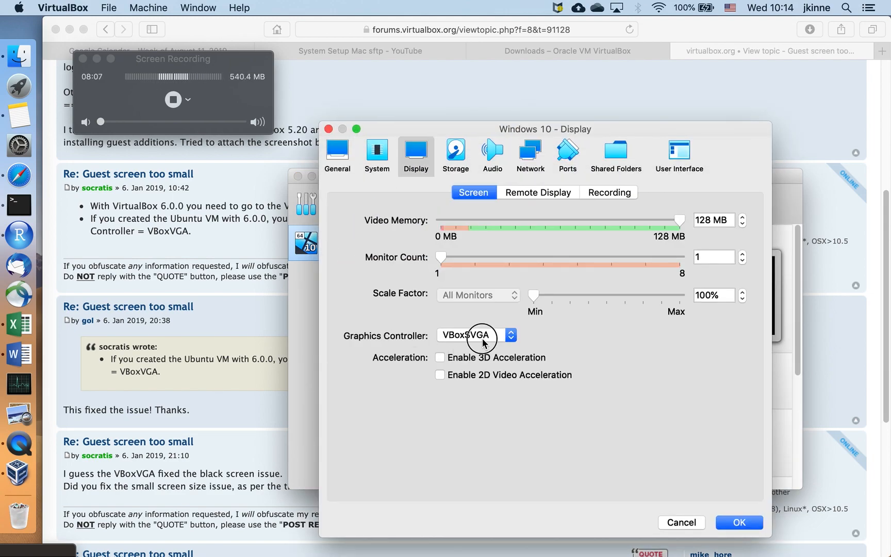
{"action": "left_click", "coordinate": [483, 339]}
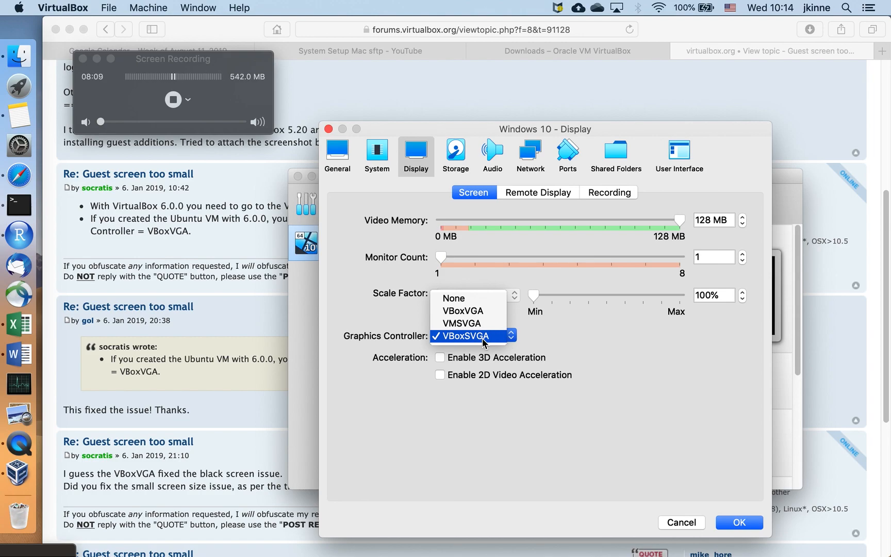
{"action": "left_click", "coordinate": [482, 312]}
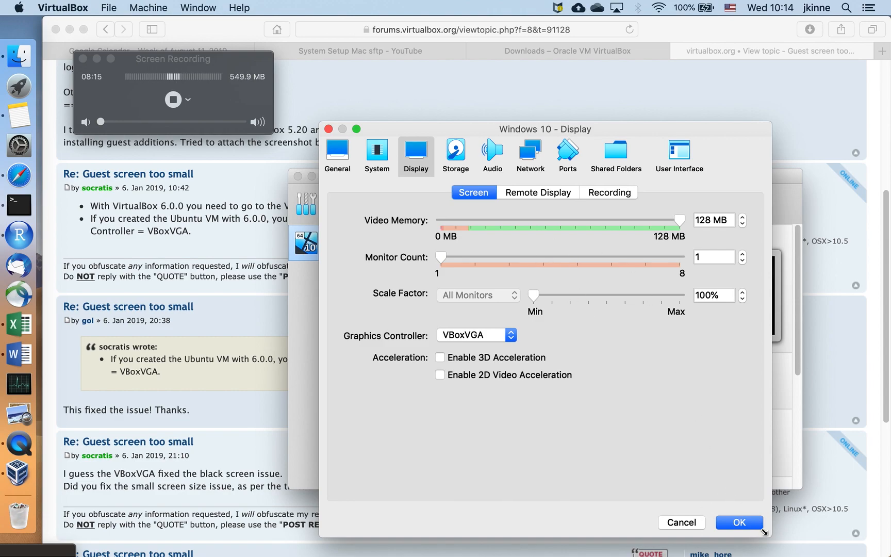
{"action": "left_click", "coordinate": [739, 522]}
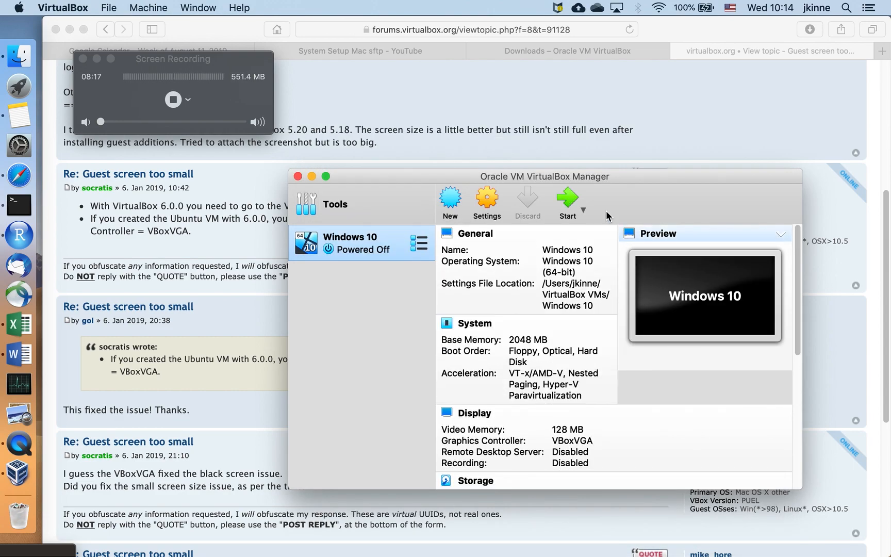
Step: Start the Windows 10 machine with the changed graphics controller and dismiss the keyboard capture and mouse pointer notices
{"action": "left_click", "coordinate": [565, 202]}
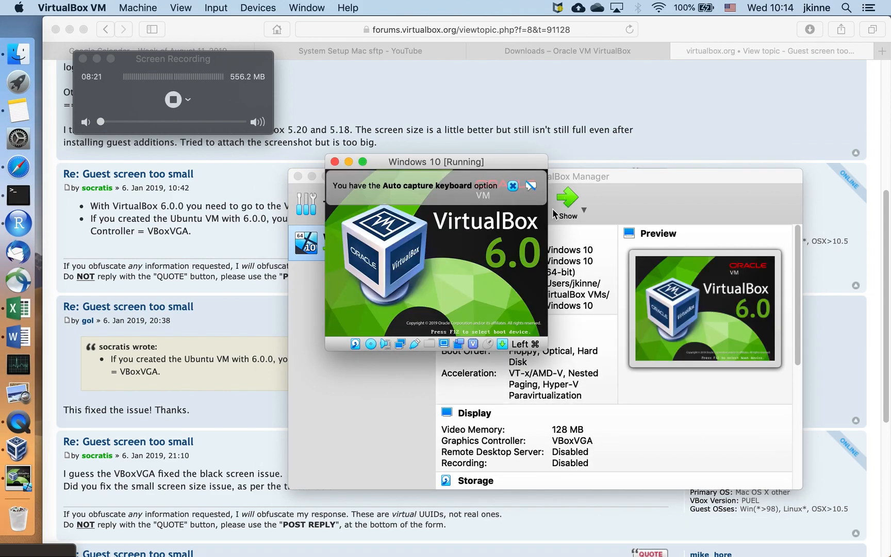
{"action": "left_click", "coordinate": [513, 186]}
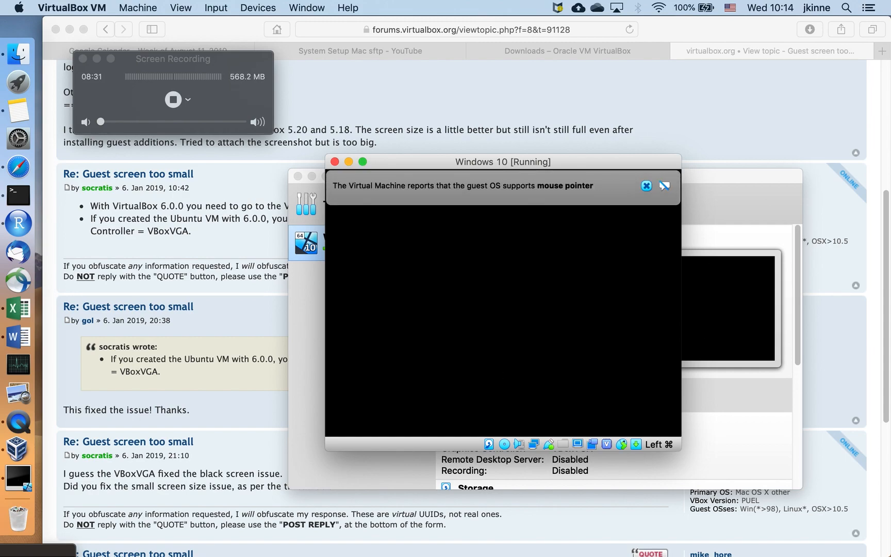
{"action": "left_click", "coordinate": [647, 186]}
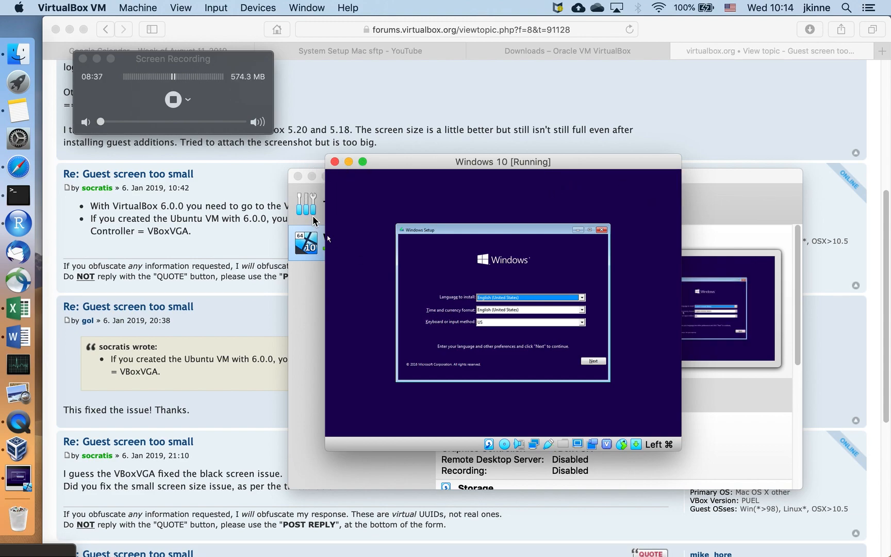
{"action": "left_click", "coordinate": [227, 95]}
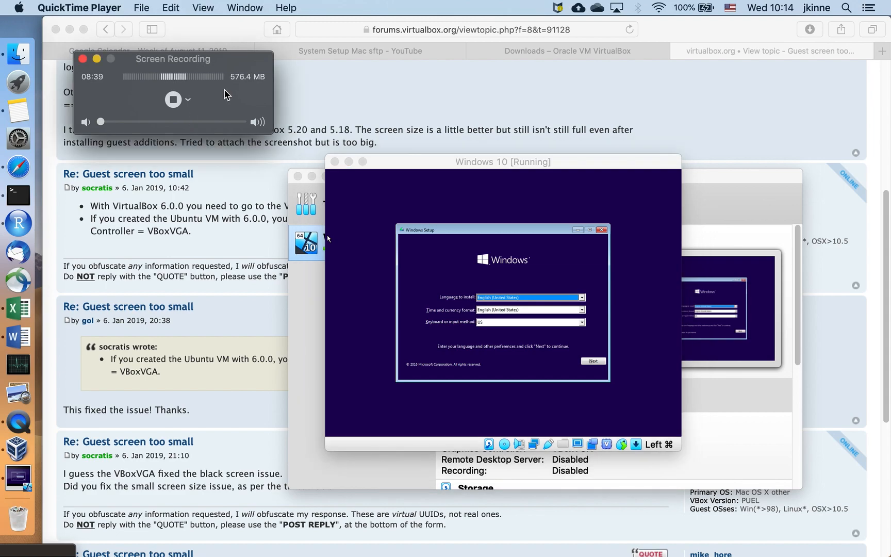
{"action": "left_click", "coordinate": [176, 101], "text": "alt"}
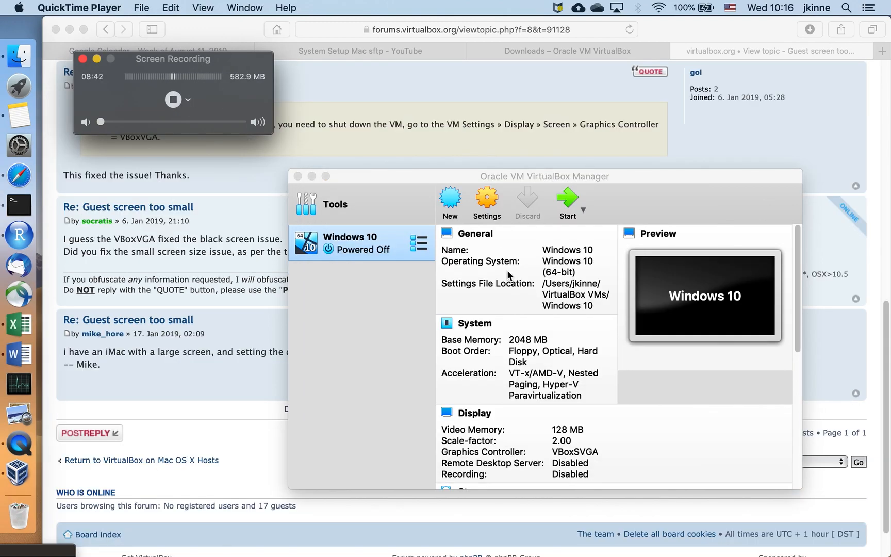
Step: Check the graphics controller and scale factor in the Windows 10 machine's display settings and accept them
{"action": "left_click", "coordinate": [508, 261]}
{"action": "left_click", "coordinate": [487, 201]}
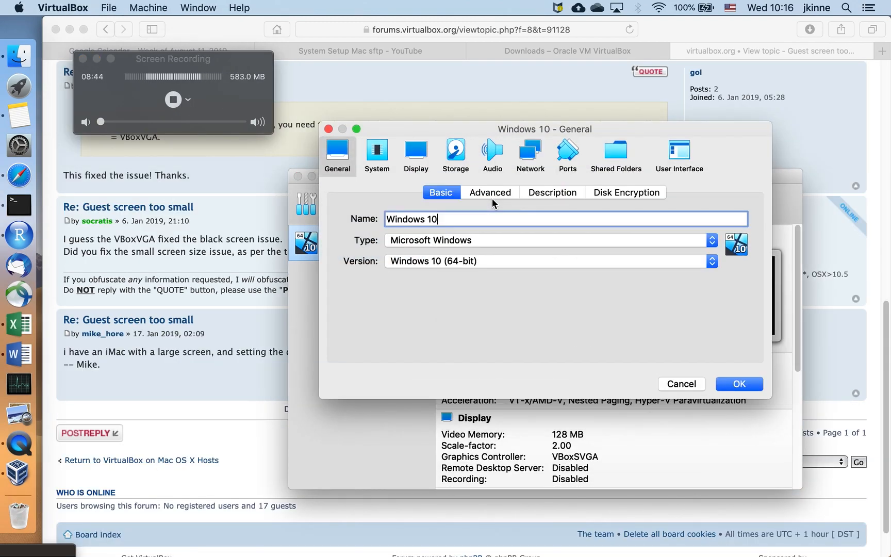
{"action": "left_click", "coordinate": [414, 149]}
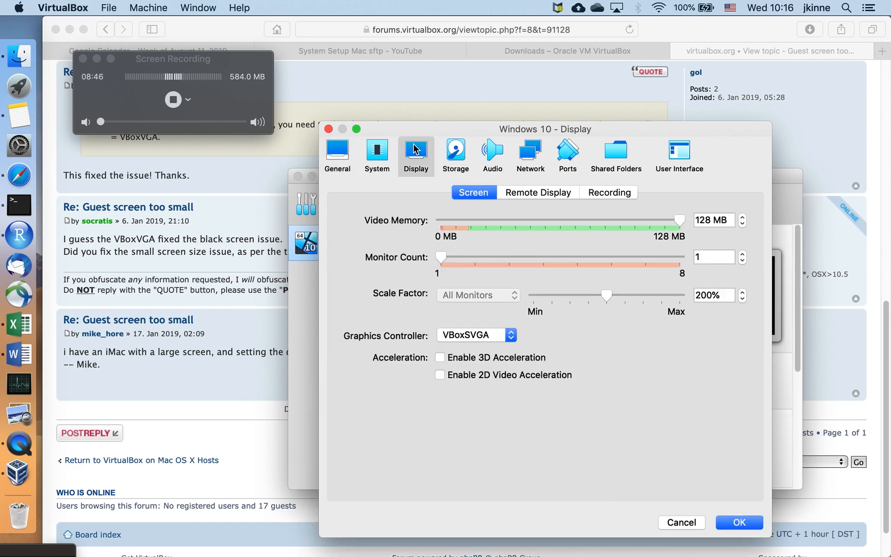
{"action": "left_click", "coordinate": [495, 334]}
{"action": "left_click", "coordinate": [488, 337]}
{"action": "double_click", "coordinate": [708, 295]}
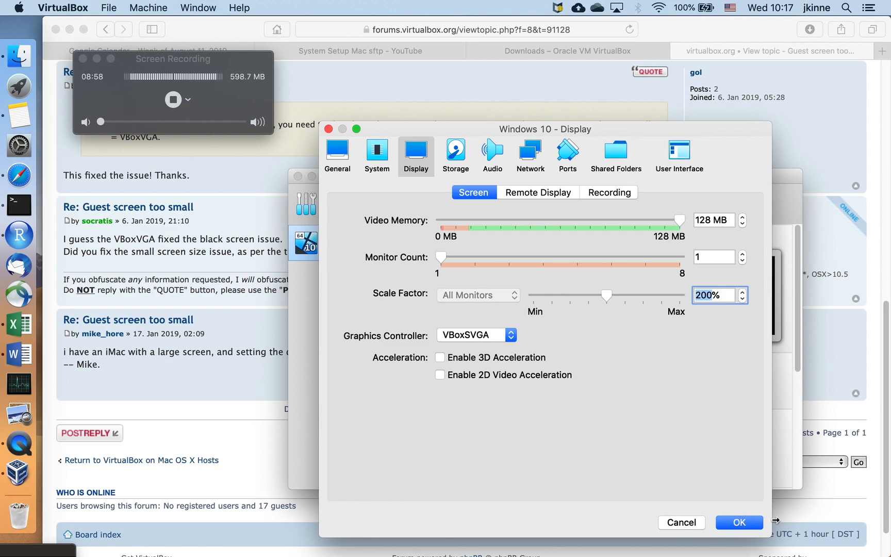
{"action": "left_click", "coordinate": [739, 523]}
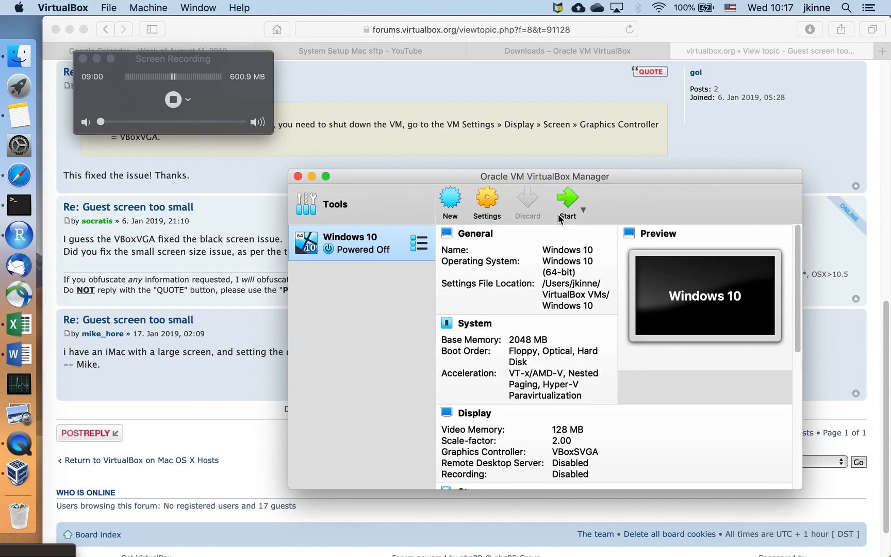
Step: Start the Windows 10 virtual machine and dismiss the keyboard capture and mouse pointer integration notices
{"action": "left_click", "coordinate": [568, 203]}
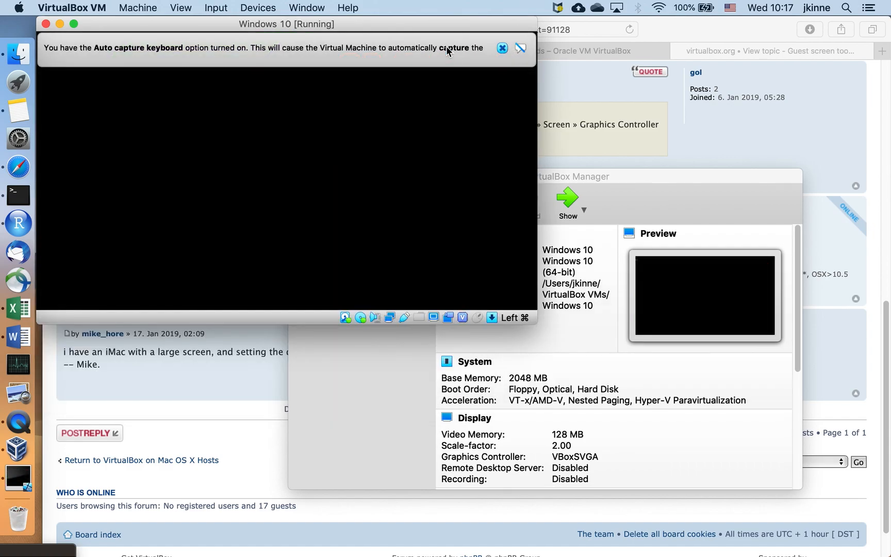
{"action": "mouse_move", "coordinate": [447, 50]}
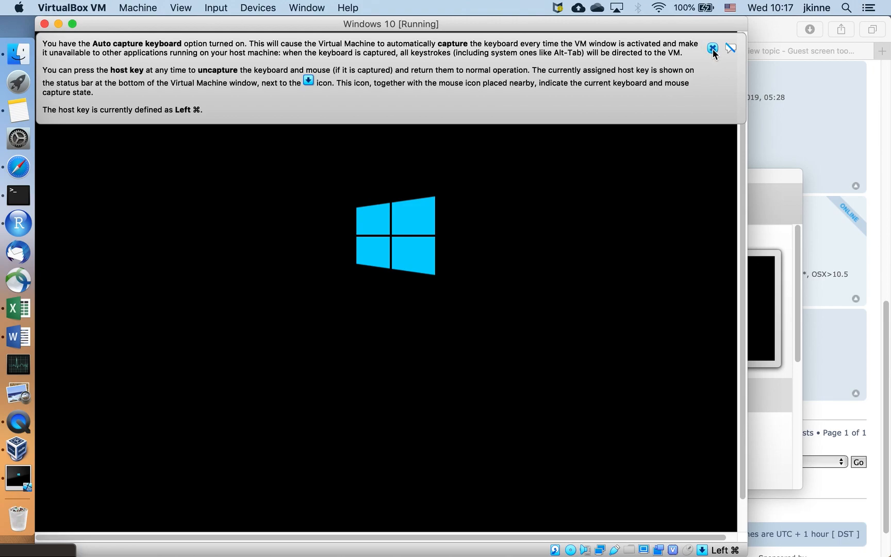
{"action": "left_click", "coordinate": [713, 49]}
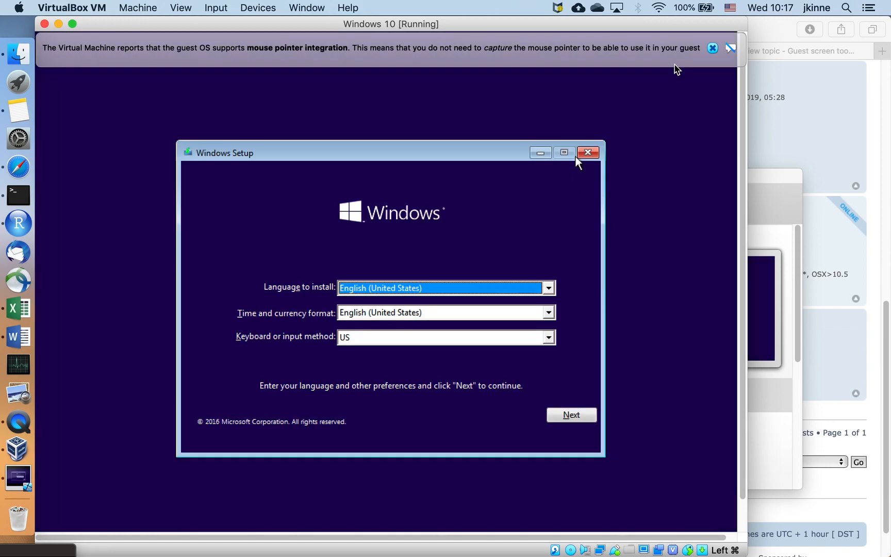
{"action": "left_click", "coordinate": [711, 47]}
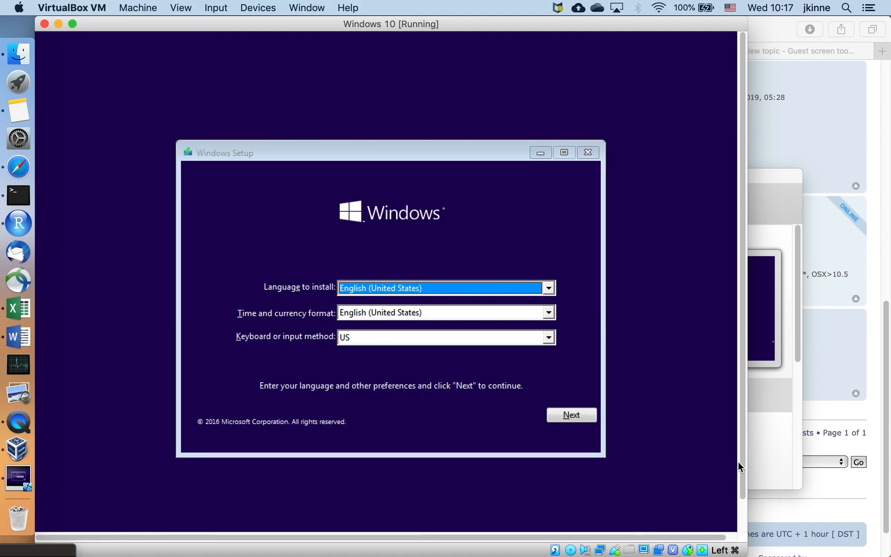
Step: Accept English (United States) as language and time format and the US keyboard in Windows Setup, and continue to the install page
{"action": "left_click_drag", "start_coordinate": [742, 462], "coordinate": [745, 528]}
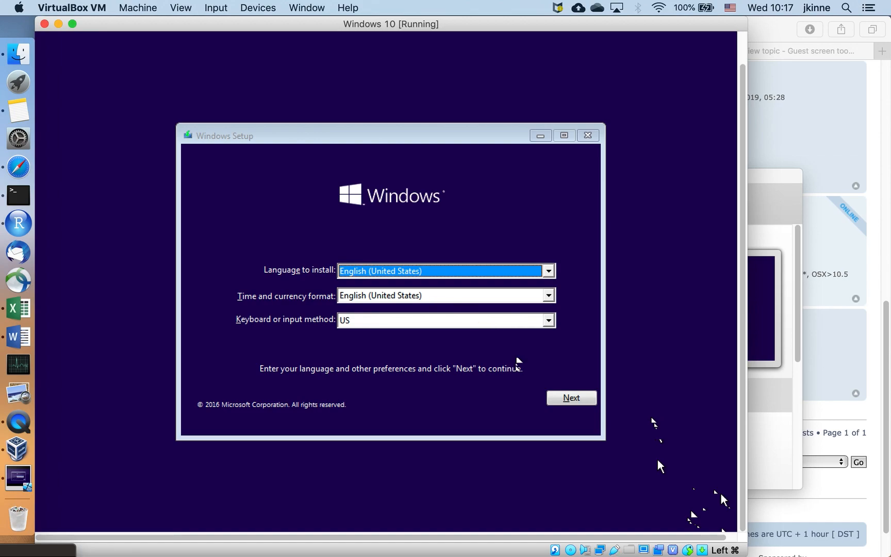
{"action": "left_click", "coordinate": [577, 371]}
{"action": "left_click", "coordinate": [573, 397]}
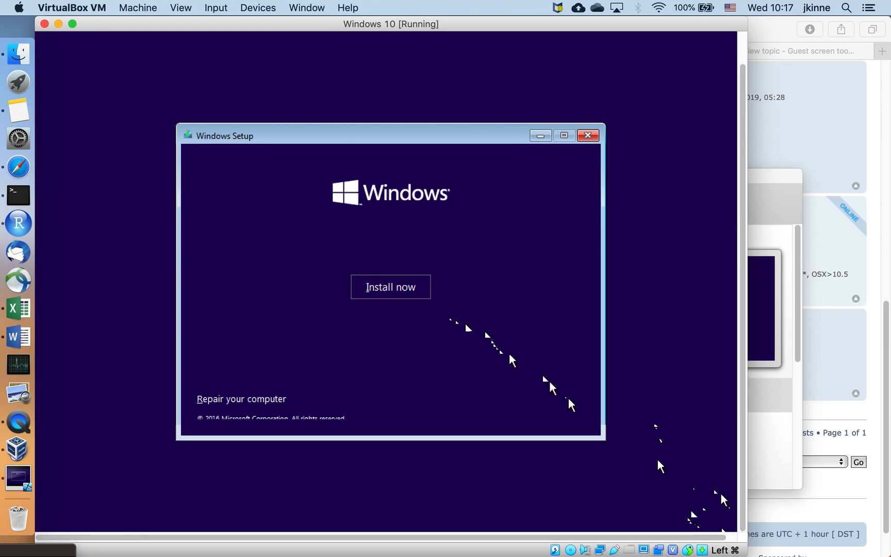
Step: Start the Windows installation, accept the license terms and continue to the choice of installation type
{"action": "left_click", "coordinate": [403, 289]}
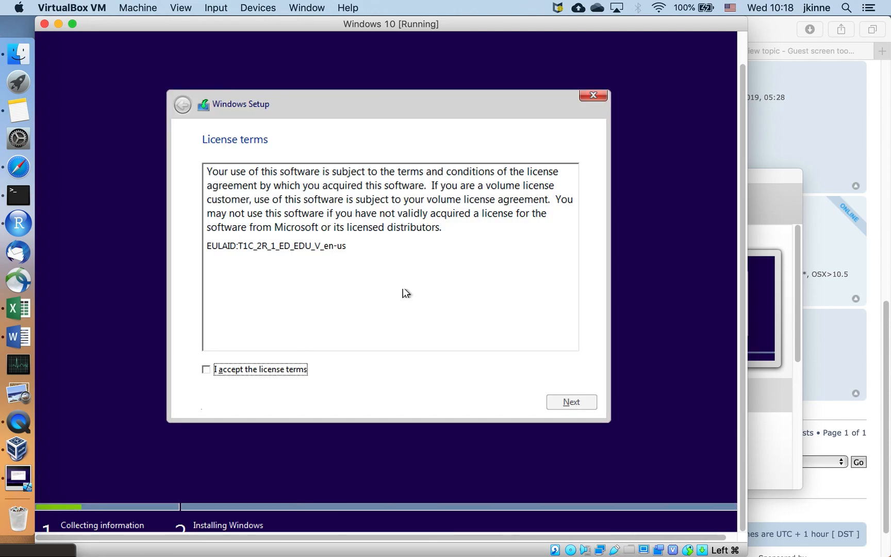
{"action": "left_click", "coordinate": [122, 446]}
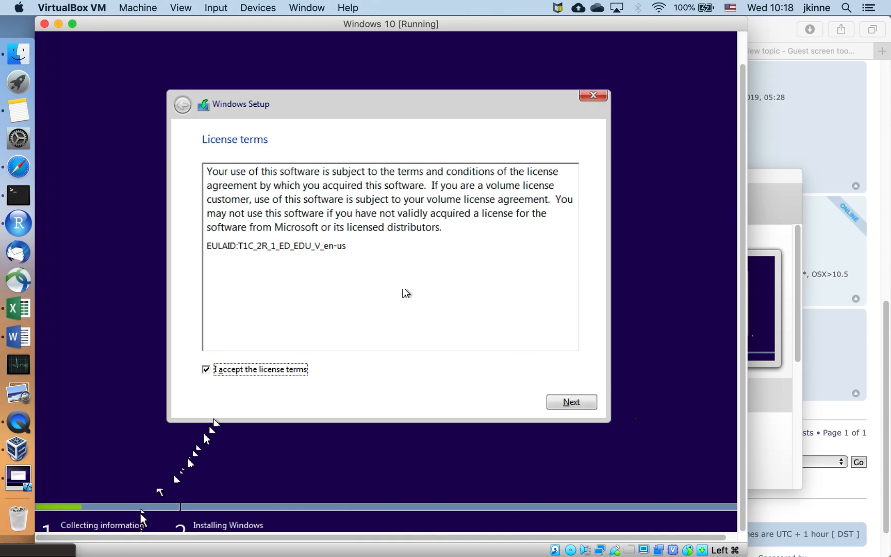
{"action": "left_click", "coordinate": [593, 405]}
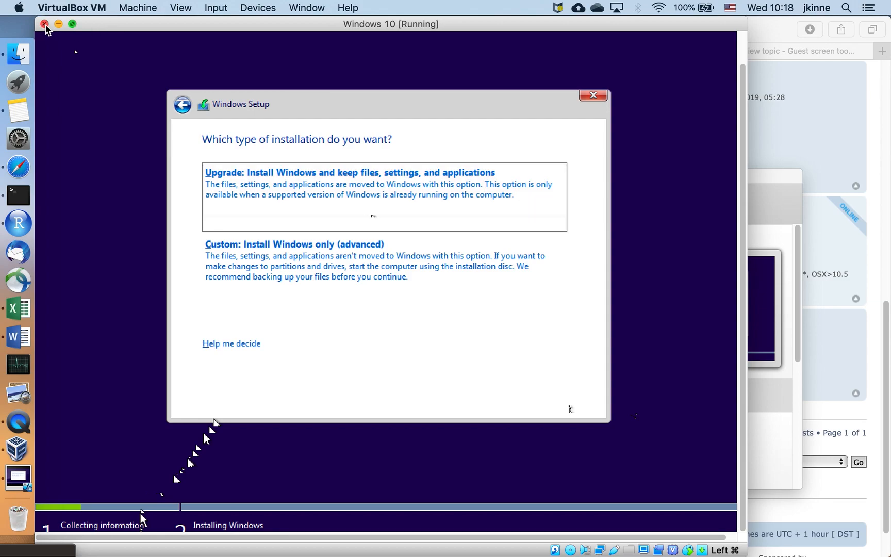
Step: Close the Windows 10 machine with its state saved and start it again from the VirtualBox Manager
{"action": "left_click", "coordinate": [44, 25]}
{"action": "left_click", "coordinate": [406, 74]}
{"action": "left_click", "coordinate": [466, 133]}
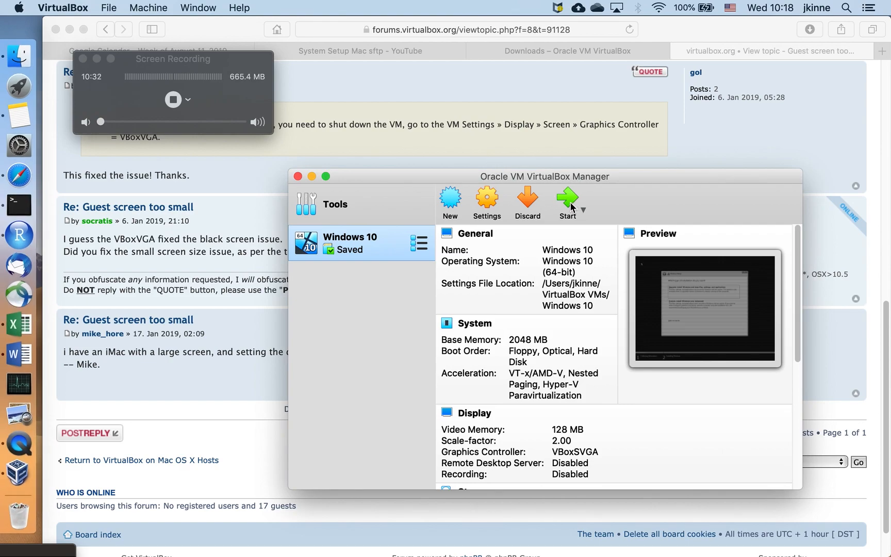
{"action": "left_click", "coordinate": [566, 206]}
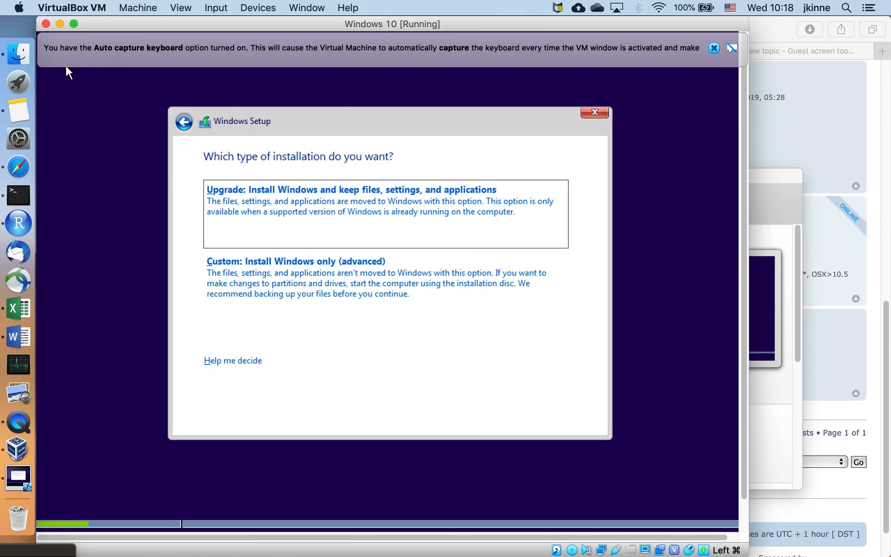
Step: Try the Upgrade installation twice, accepting the license terms again in between and closing the compatibility report each time
{"action": "left_click", "coordinate": [418, 205]}
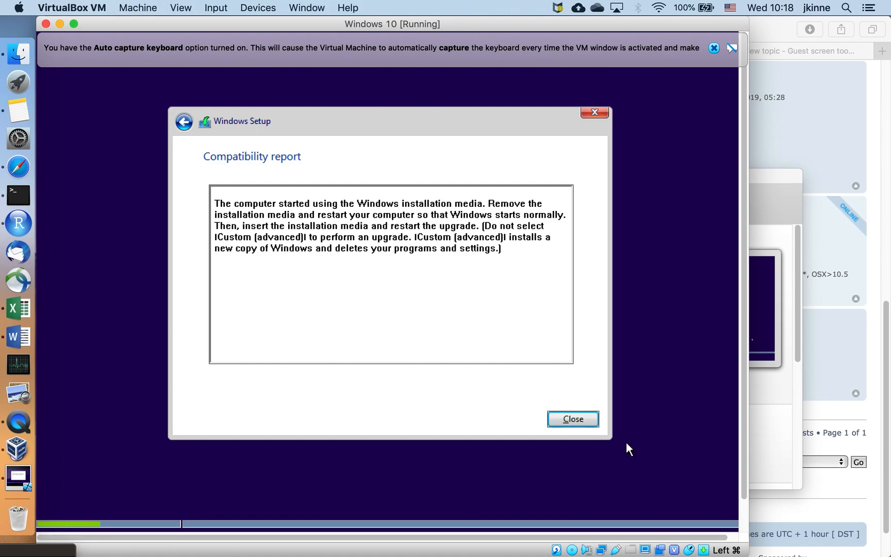
{"action": "left_click", "coordinate": [590, 425]}
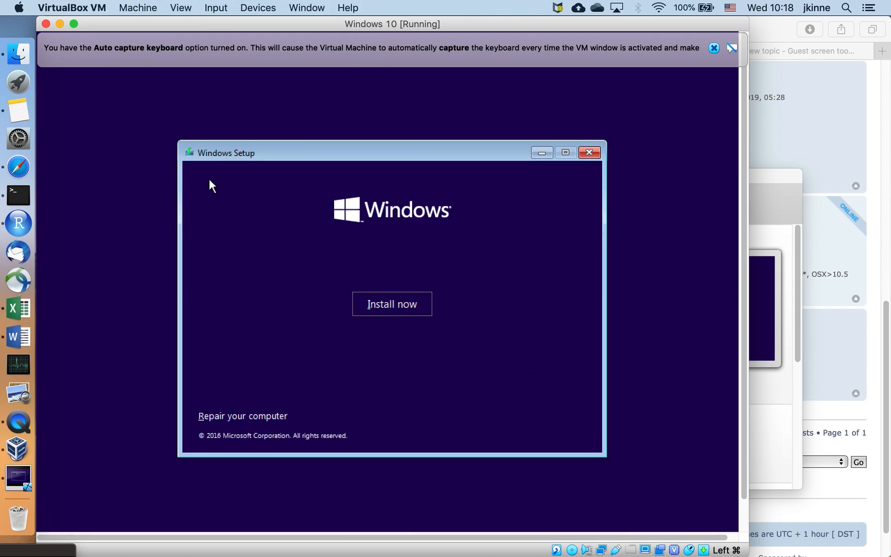
{"action": "left_click", "coordinate": [419, 306]}
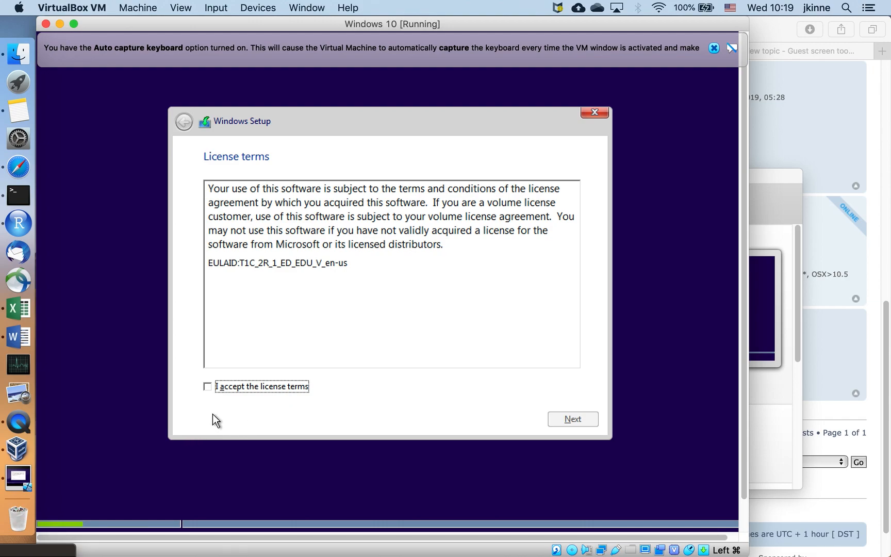
{"action": "left_click", "coordinate": [249, 387]}
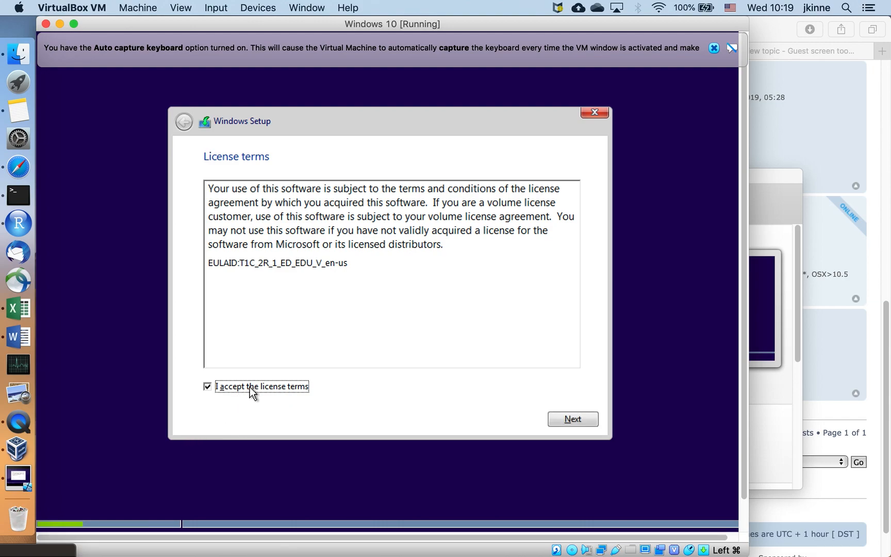
{"action": "left_click", "coordinate": [572, 419]}
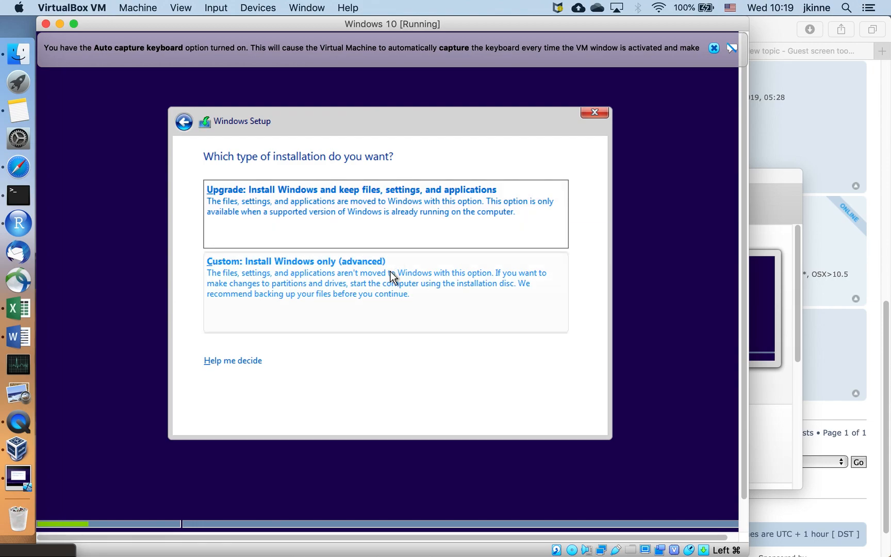
{"action": "left_click", "coordinate": [397, 229]}
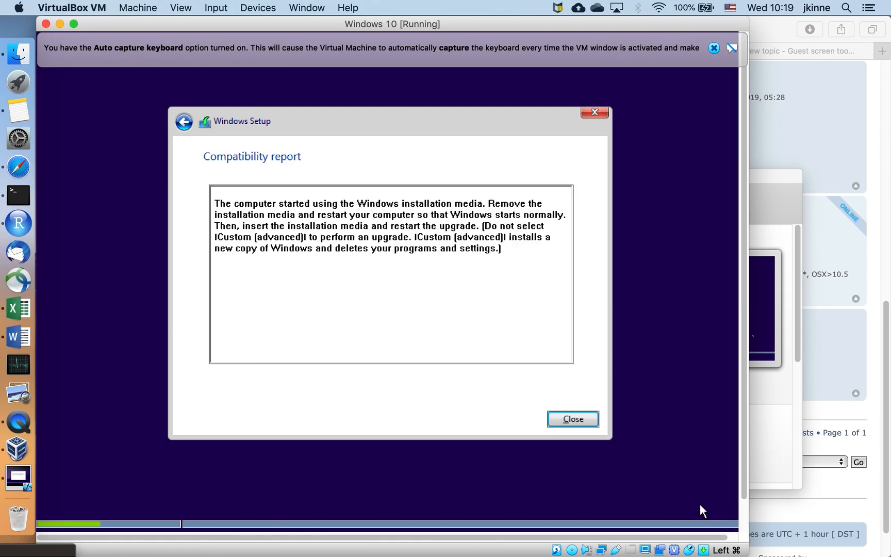
{"action": "left_click", "coordinate": [592, 425]}
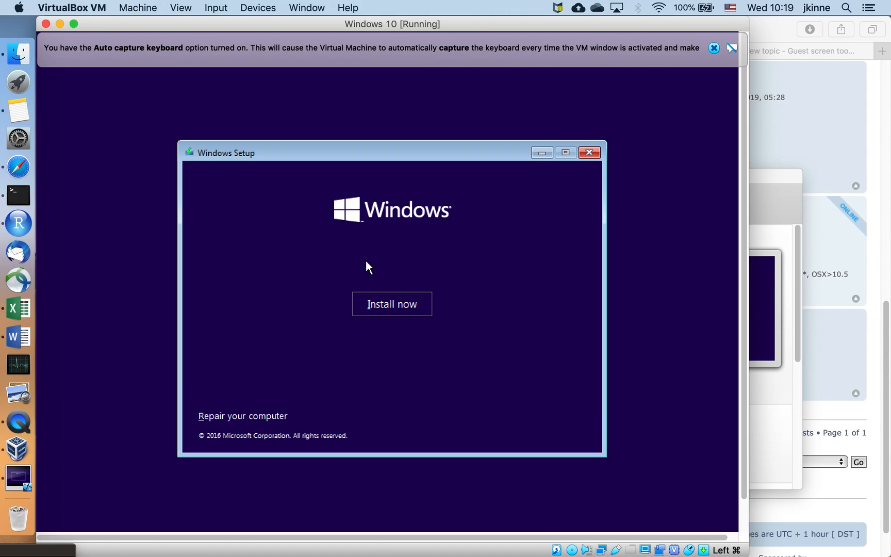
Step: Start the installation, accept the license terms and run a Custom installation of Windows on Drive 0 Unallocated Space
{"action": "left_click", "coordinate": [400, 293]}
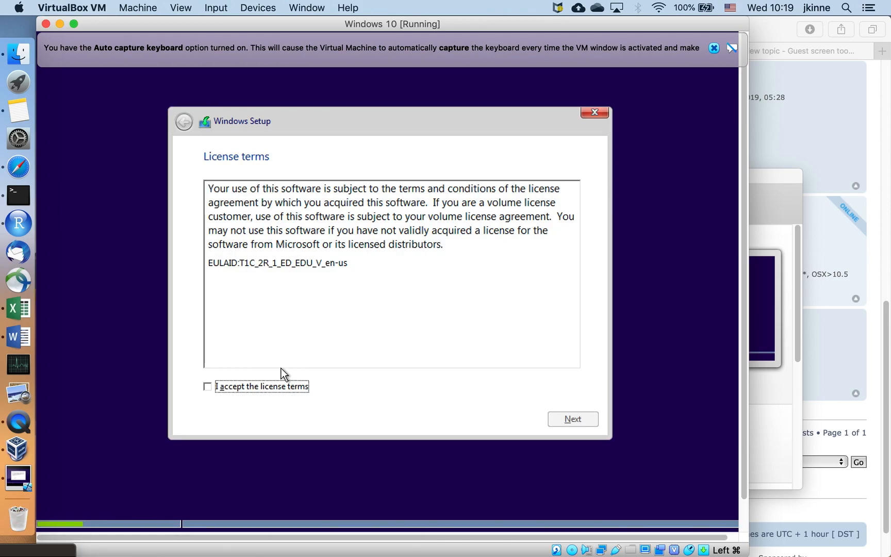
{"action": "left_click", "coordinate": [255, 386]}
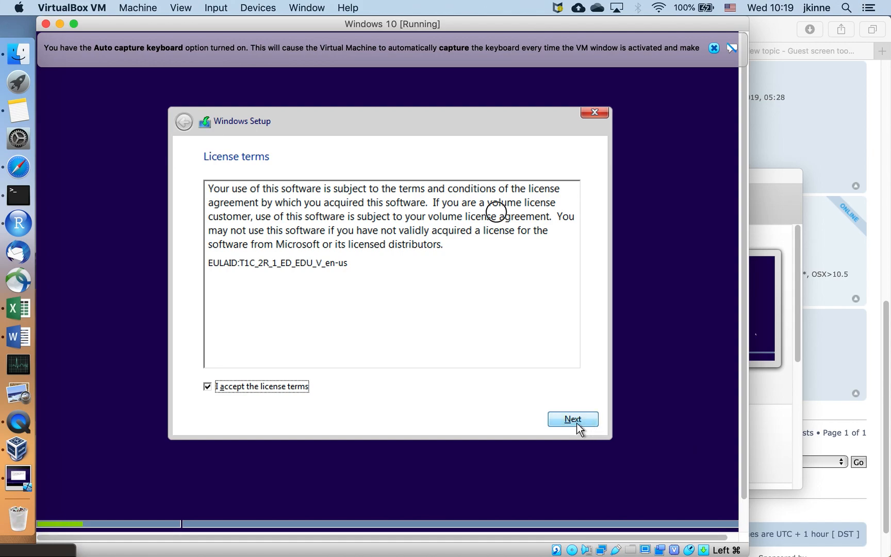
{"action": "left_click", "coordinate": [577, 424]}
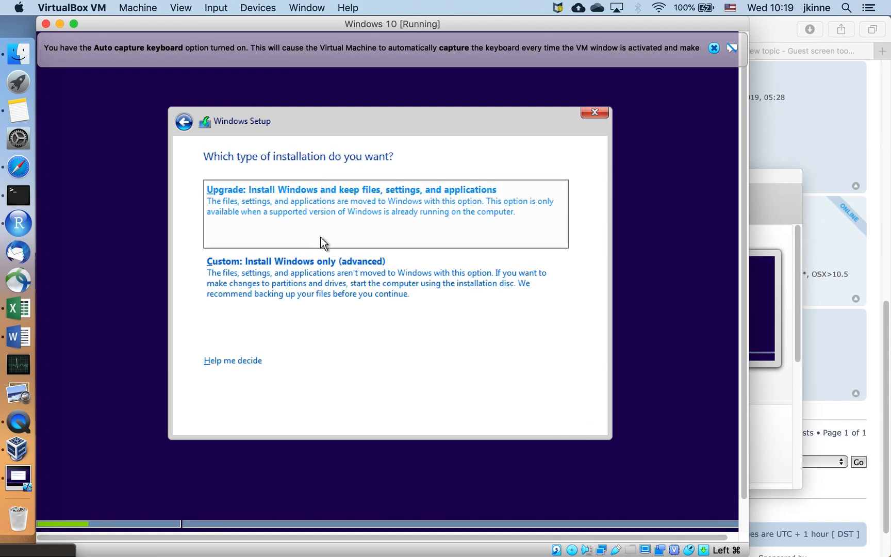
{"action": "left_click", "coordinate": [320, 269]}
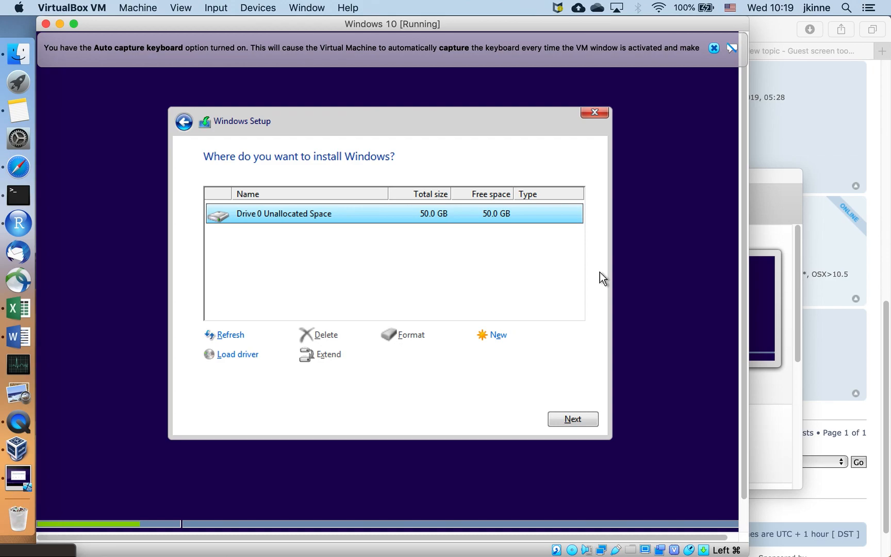
{"action": "left_click", "coordinate": [567, 412]}
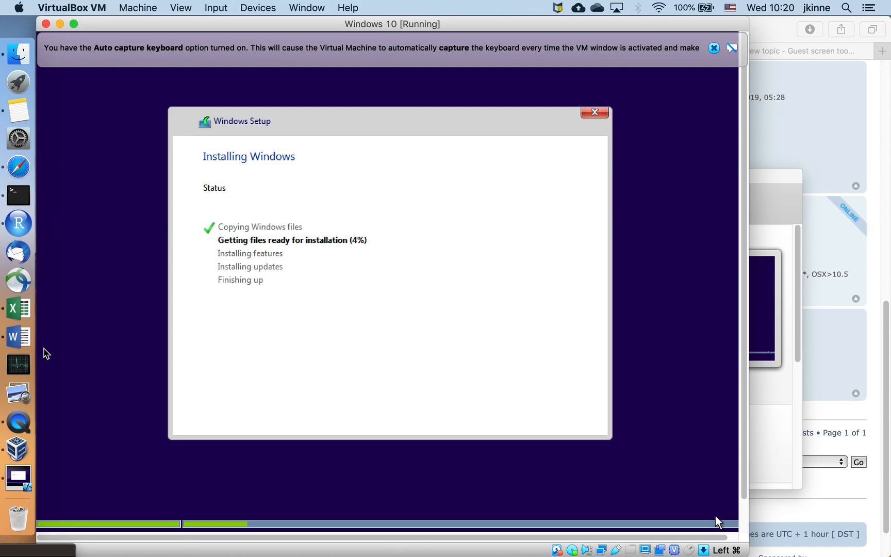
{"action": "left_click", "coordinate": [18, 422]}
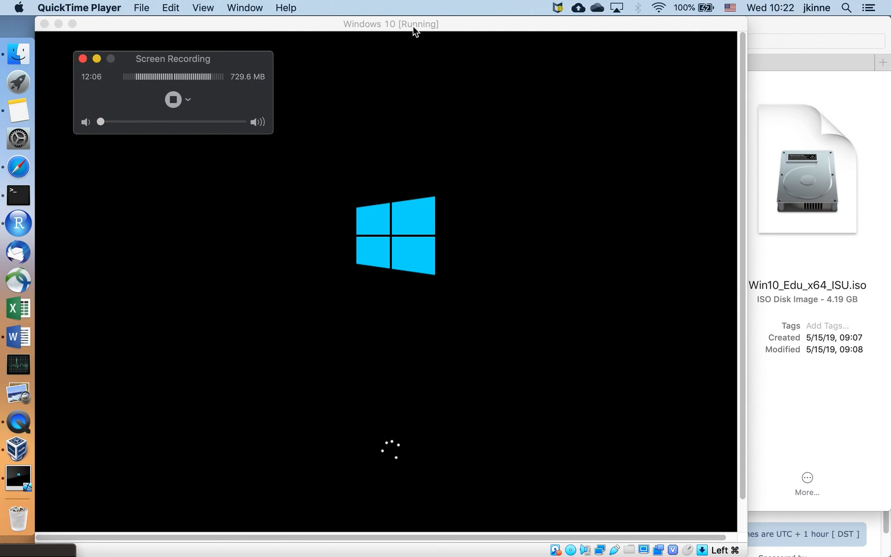
{"action": "left_click", "coordinate": [418, 27]}
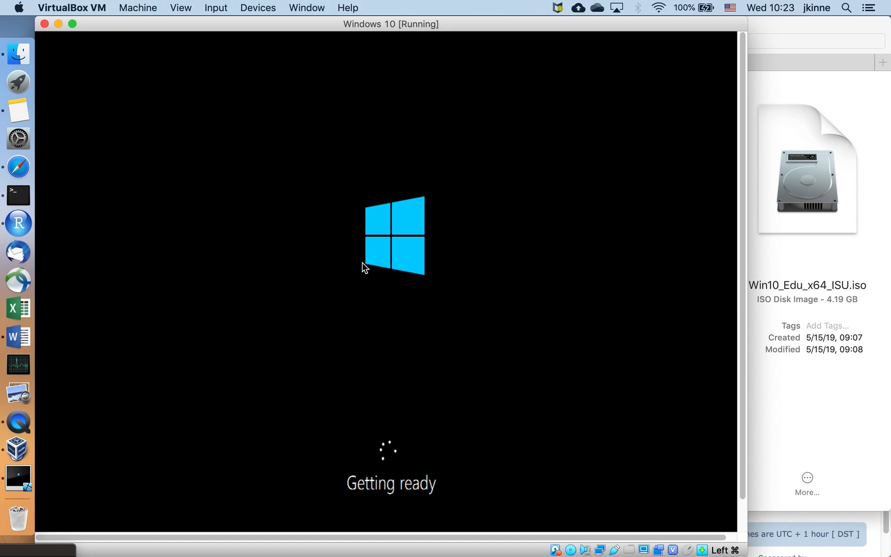
{"action": "left_click", "coordinate": [20, 423]}
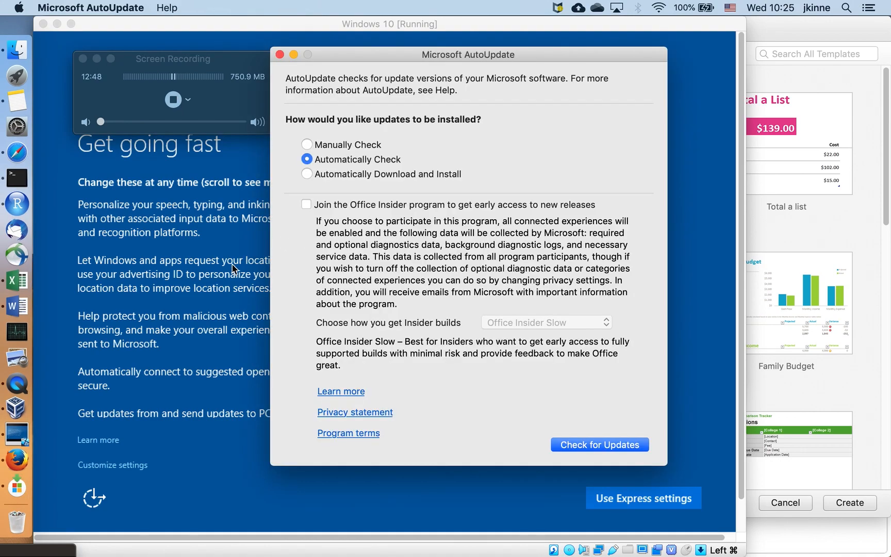
Step: Return to the Windows 10 machine and accept the Express settings on the Get going fast page
{"action": "left_click", "coordinate": [211, 279]}
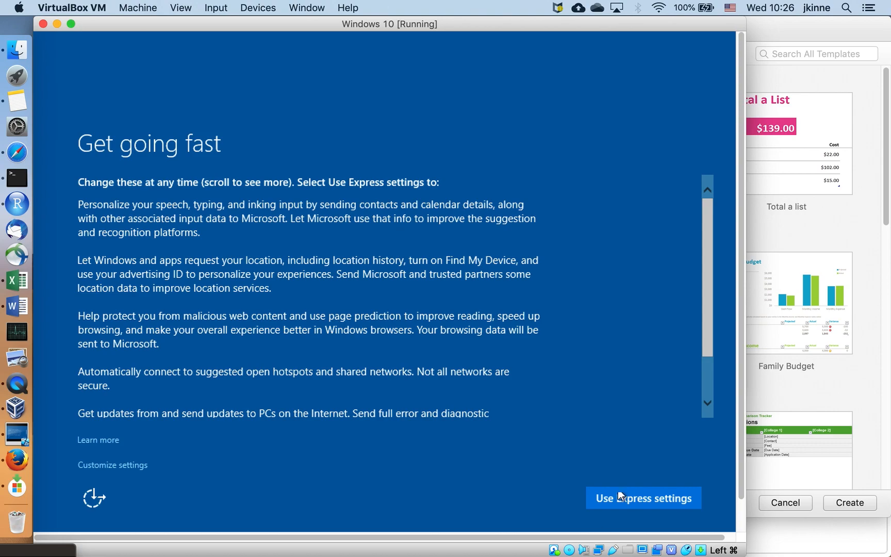
{"action": "left_click", "coordinate": [595, 489]}
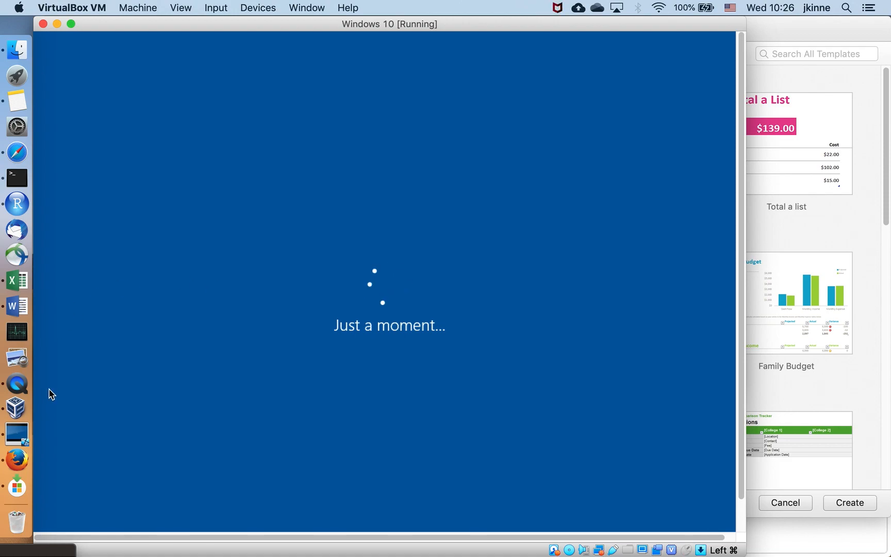
{"action": "left_click", "coordinate": [20, 385]}
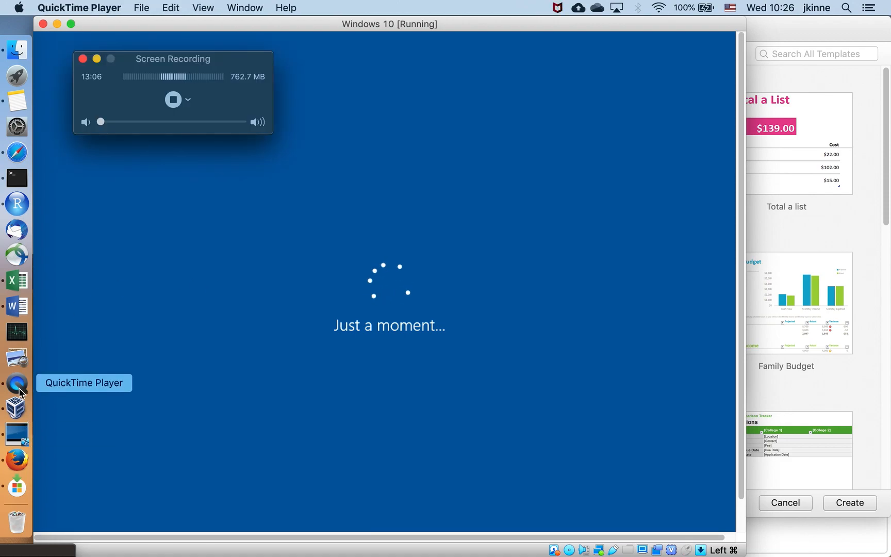
{"action": "left_click", "coordinate": [173, 99]}
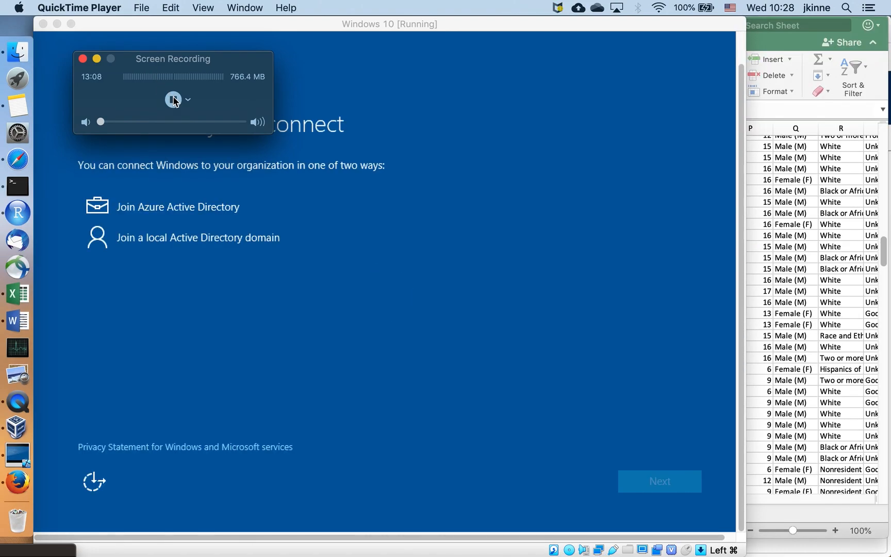
Step: Choose to join a local Active Directory domain and continue to the account creation page
{"action": "left_click", "coordinate": [368, 272]}
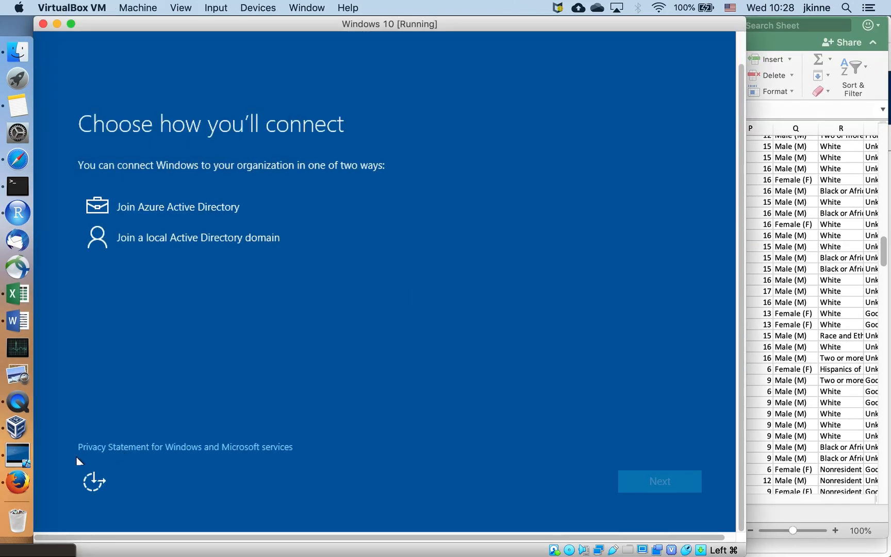
{"action": "left_click", "coordinate": [248, 234]}
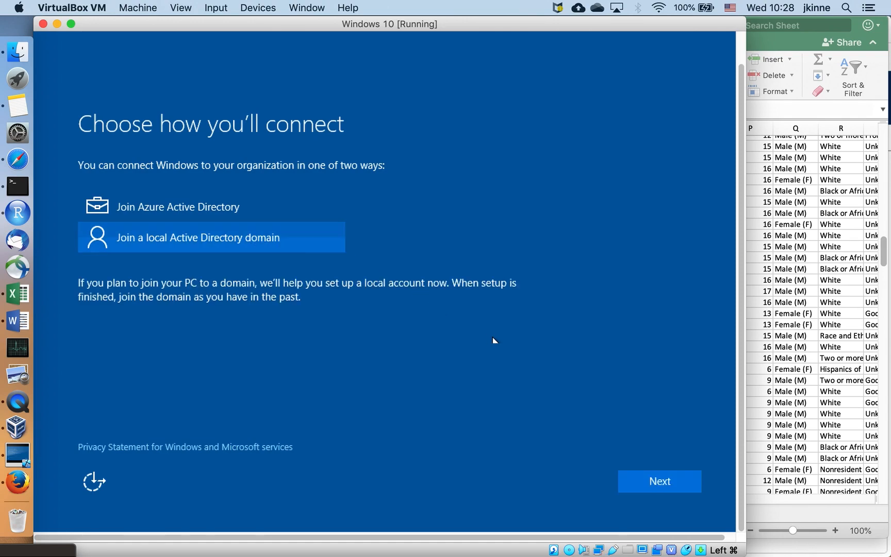
{"action": "left_click", "coordinate": [672, 487]}
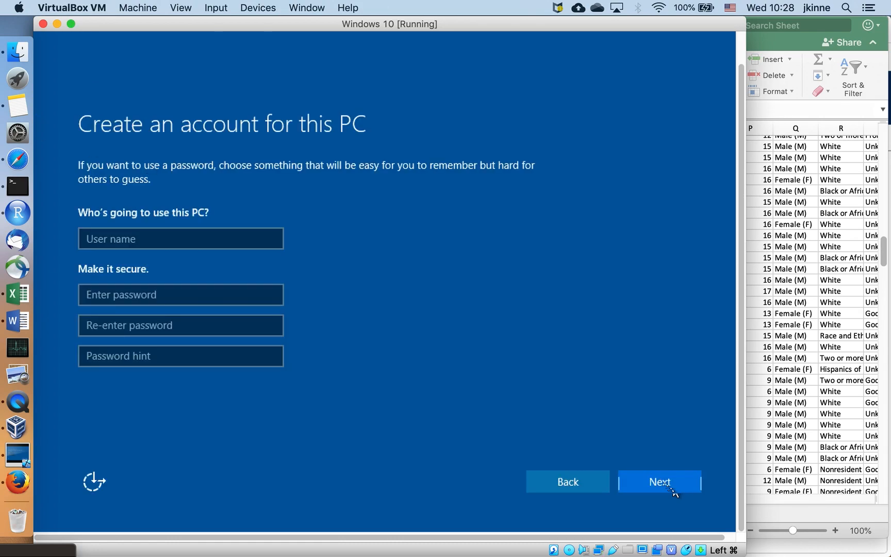
Step: Enter the user's name for the PC account and close the machine with its state saved
{"action": "left_click", "coordinate": [221, 232]}
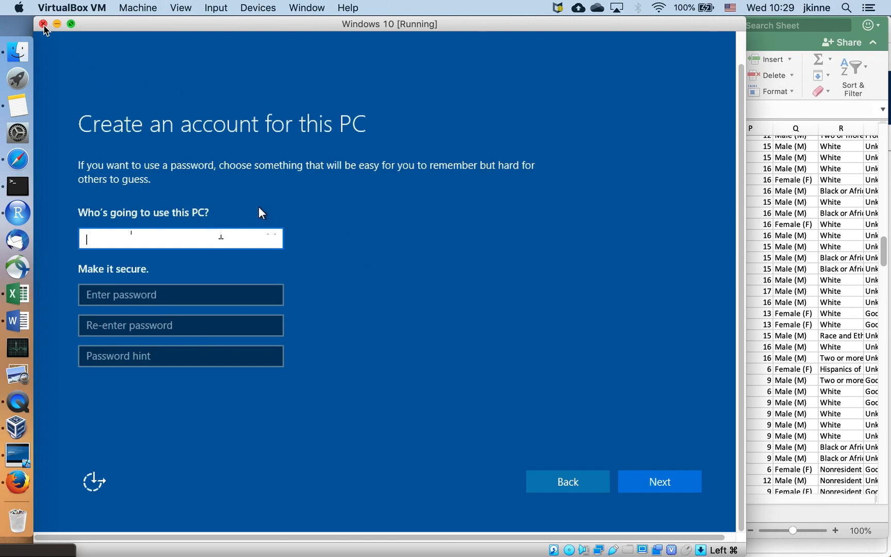
{"action": "left_click", "coordinate": [43, 24]}
{"action": "left_click", "coordinate": [457, 131]}
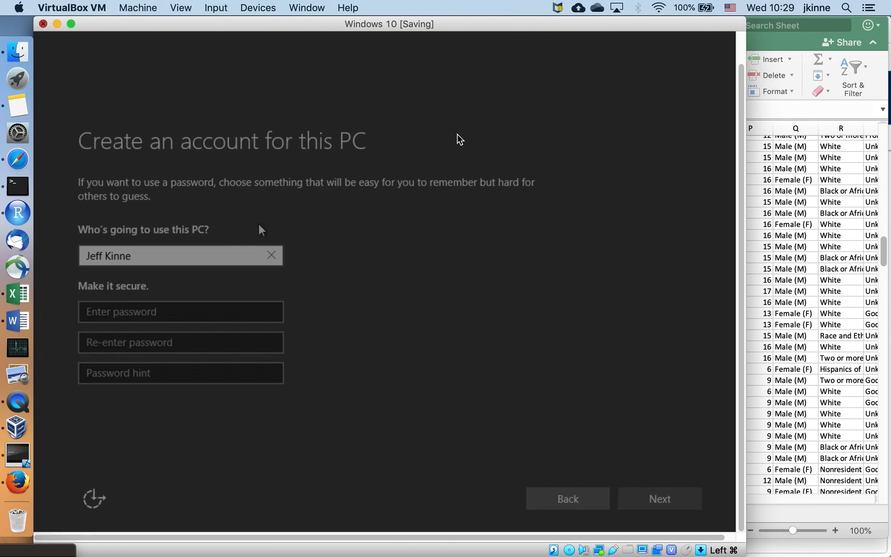
Step: Switch to the VirtualBox Manager, restart the saved Windows 10 machine, and dismiss the execution error after viewing its details
{"action": "key", "text": "super+Tab"}
{"action": "key", "text": "super+Tab"}
{"action": "key", "text": "super+Tab"}
{"action": "key", "text": "super+Tab"}
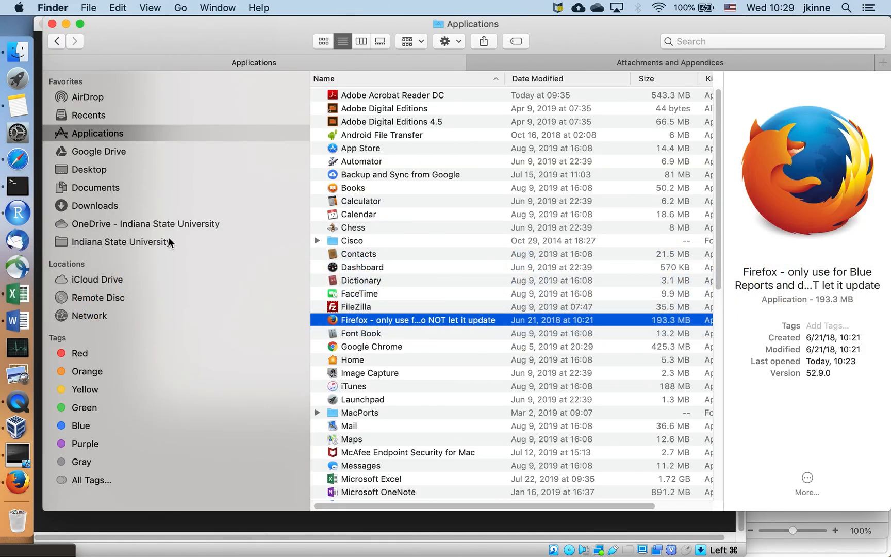
{"action": "left_click", "coordinate": [19, 429]}
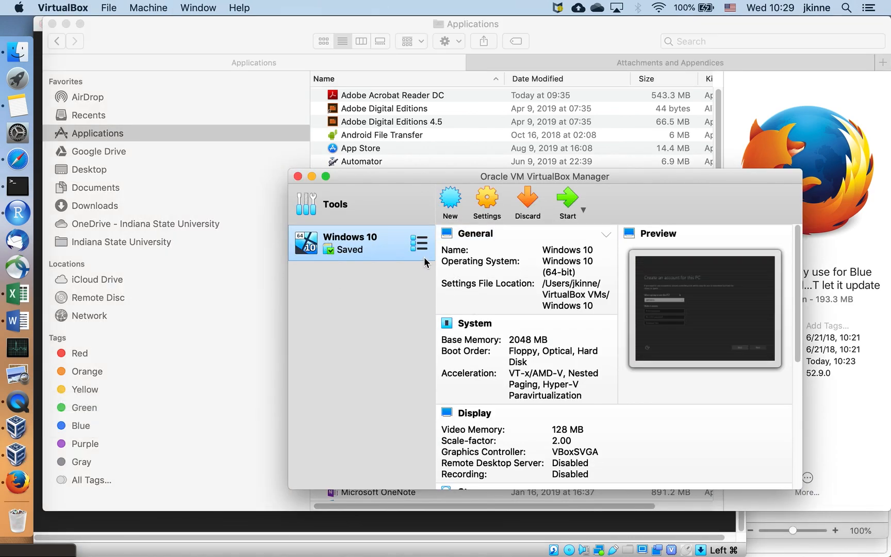
{"action": "left_click", "coordinate": [567, 198]}
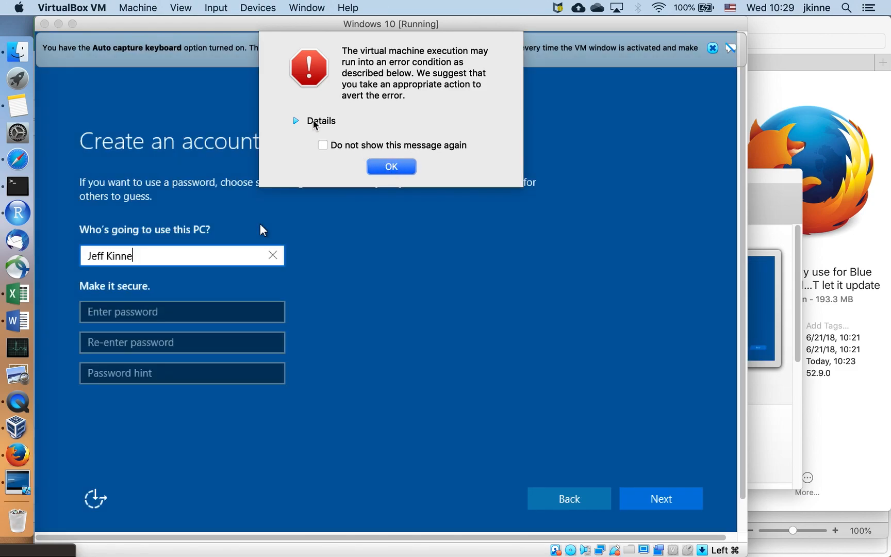
{"action": "left_click", "coordinate": [313, 121]}
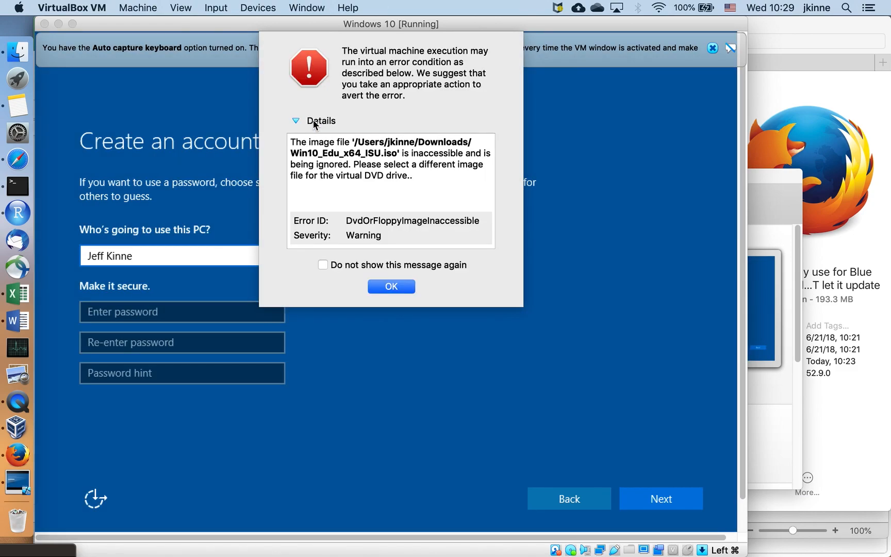
{"action": "left_click", "coordinate": [404, 291]}
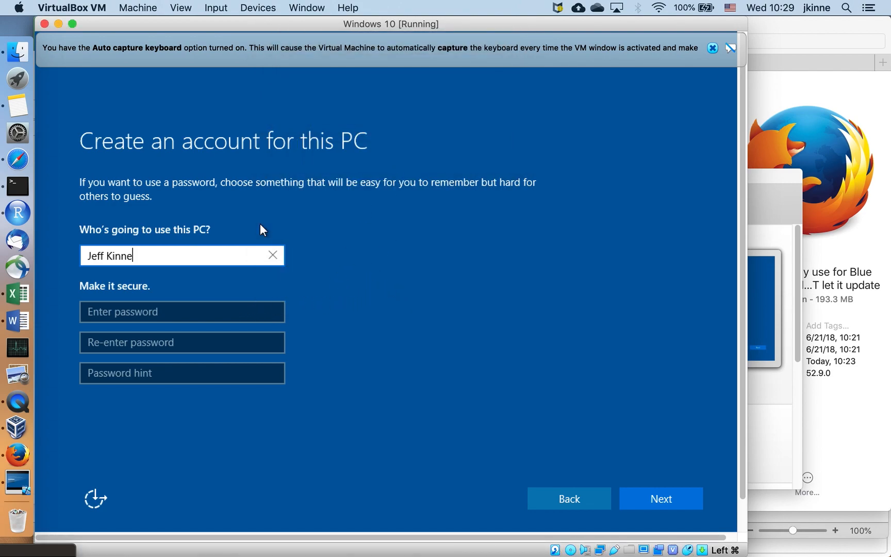
Step: Enter the new account's password and repeat it in the confirmation field
{"action": "left_click", "coordinate": [224, 317]}
{"action": "type", "text": "********"}
{"action": "key", "text": "Tab"}
{"action": "type", "text": "********"}
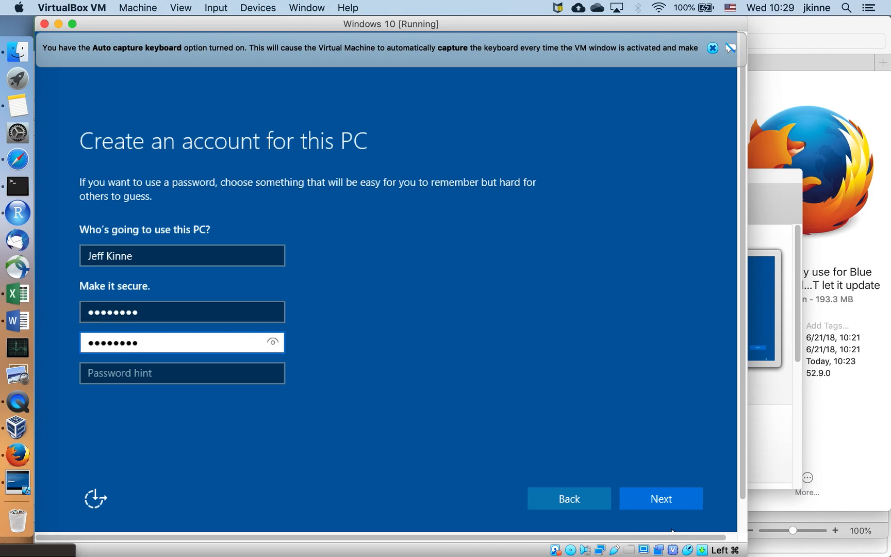
Step: Enter "hint" as the password hint and continue past the PC account page
{"action": "left_click", "coordinate": [656, 496]}
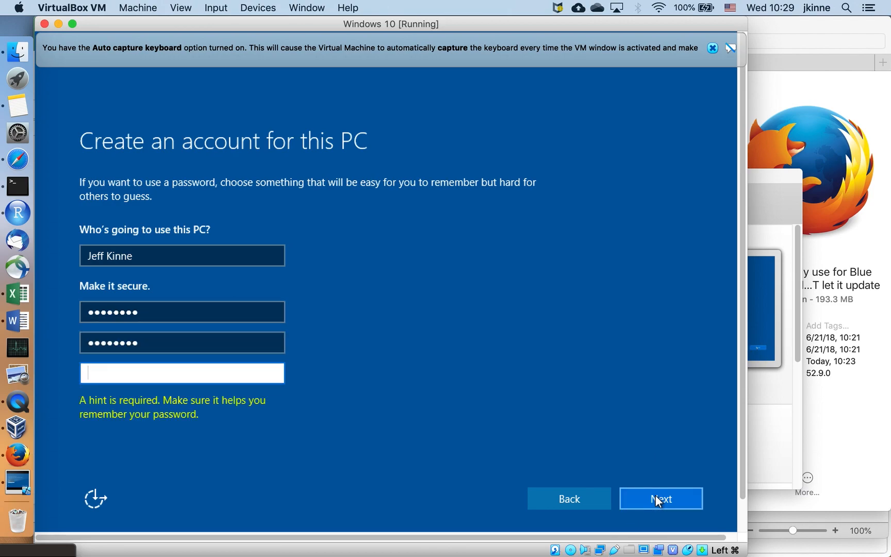
{"action": "type", "text": "hint"}
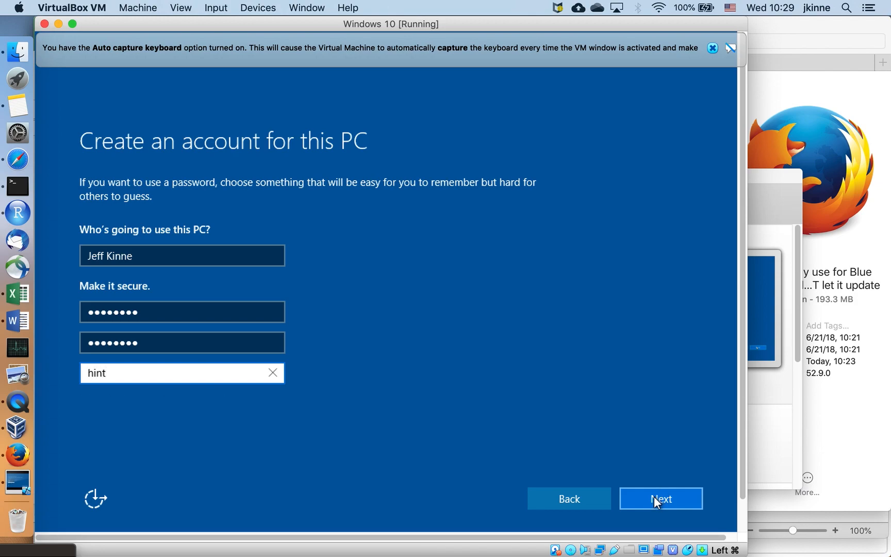
{"action": "left_click", "coordinate": [654, 496]}
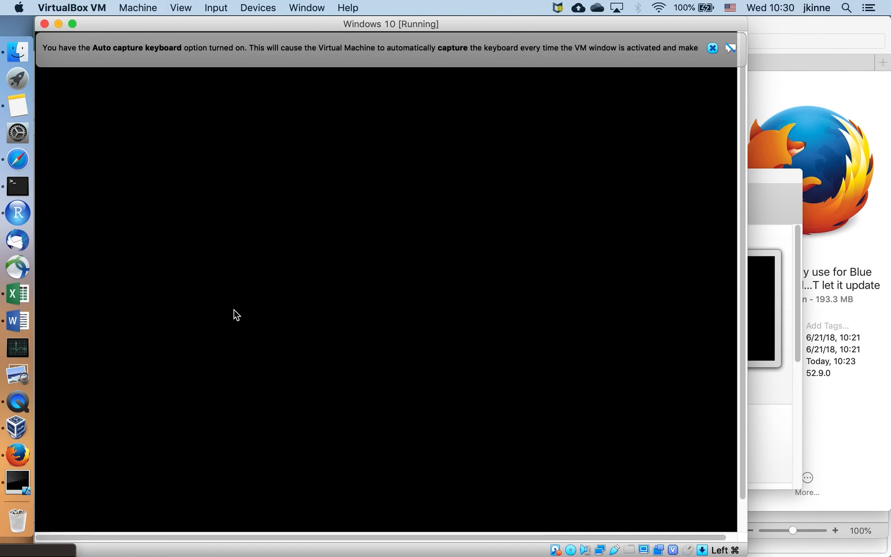
{"action": "left_click", "coordinate": [18, 402]}
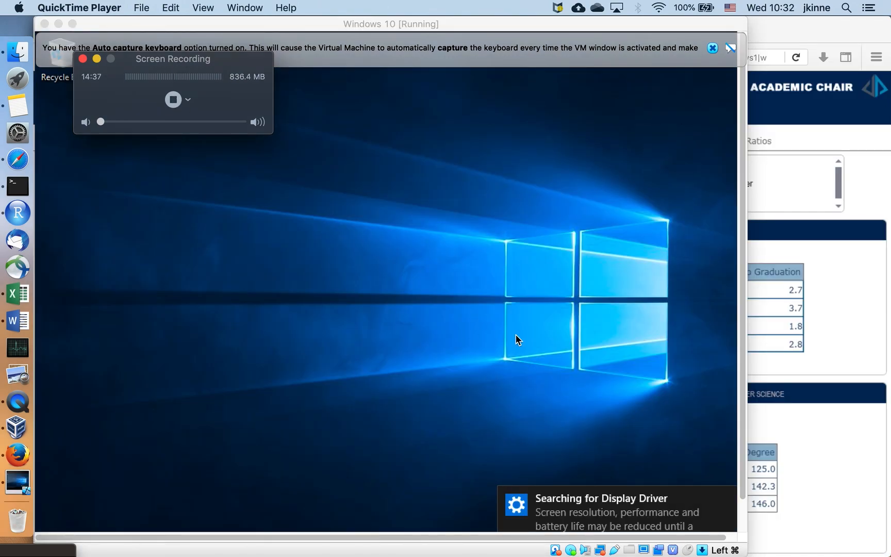
{"action": "left_click", "coordinate": [485, 240]}
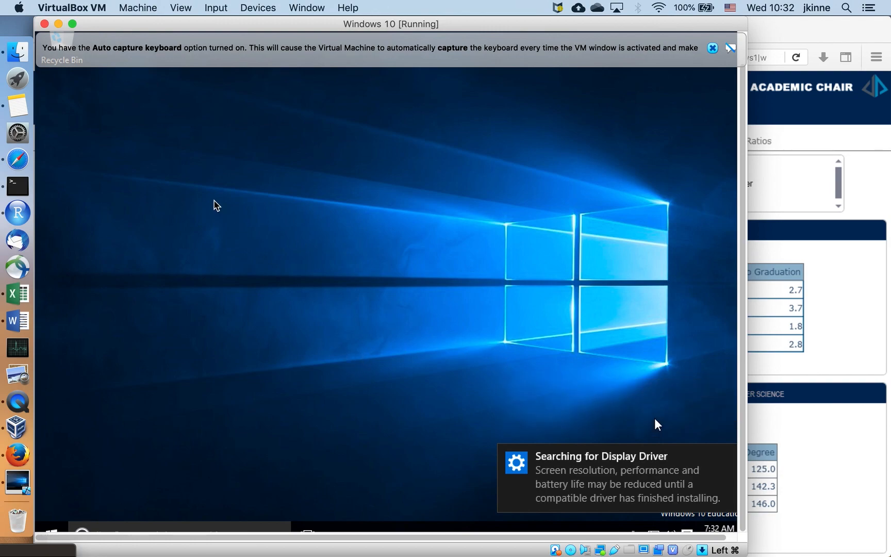
Step: Switch to System Preferences, set the built-in display's scaled resolution to look like 1440 × 900, and close the preferences window
{"action": "left_click", "coordinate": [23, 133]}
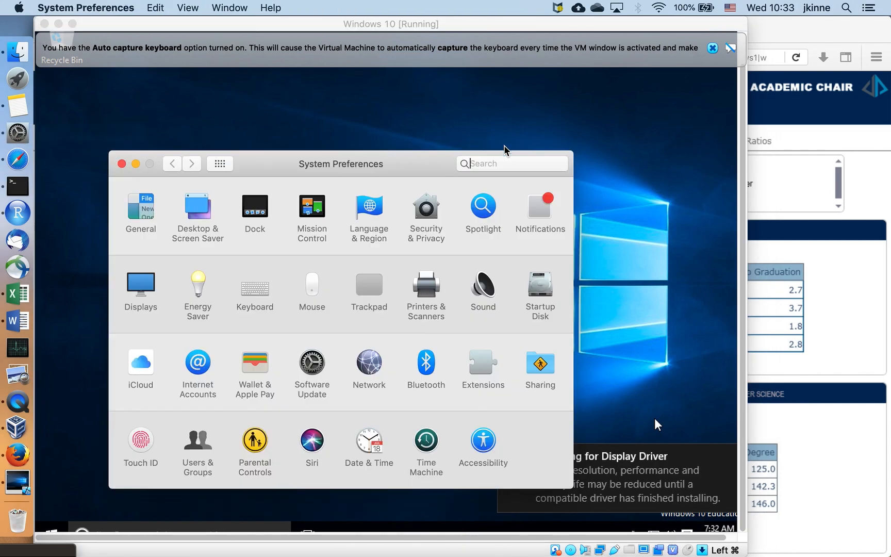
{"action": "left_click", "coordinate": [150, 289]}
{"action": "left_click", "coordinate": [369, 276]}
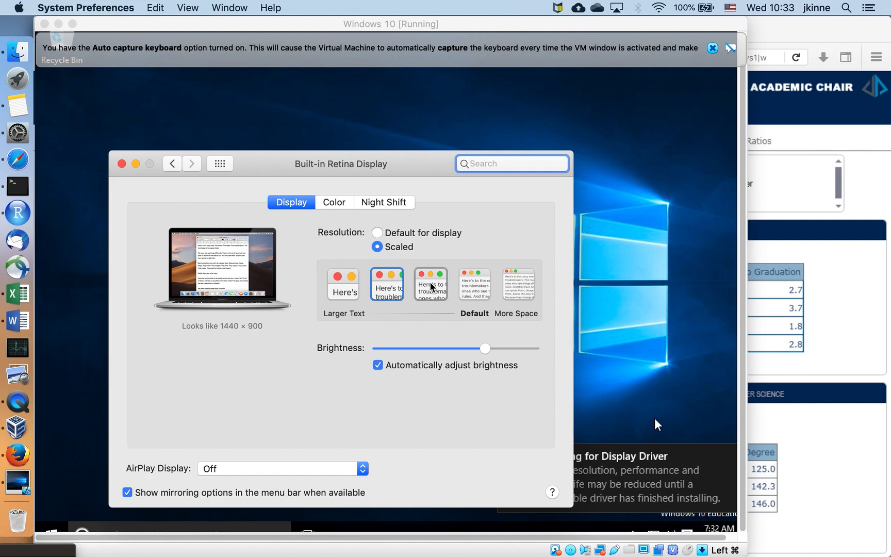
{"action": "left_click", "coordinate": [123, 233]}
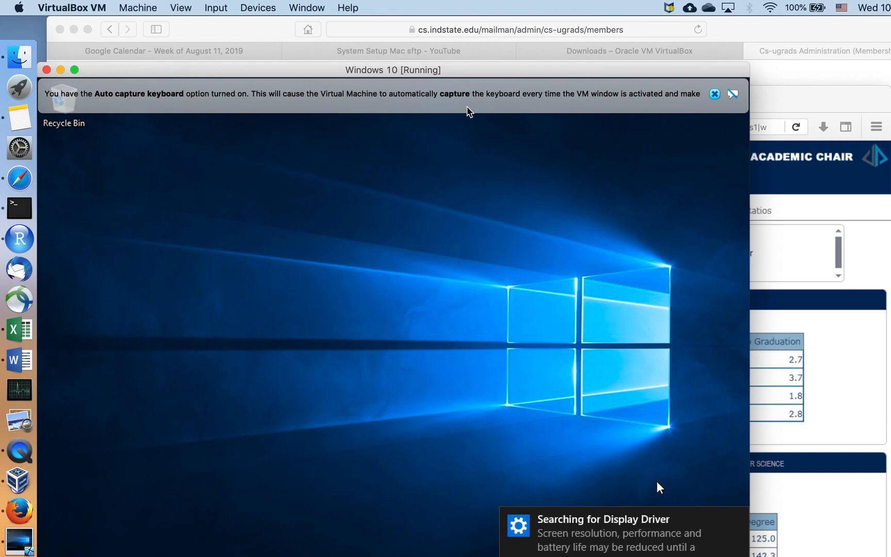
Step: Dismiss the auto capture keyboard notice on the virtual machine and launch Microsoft Edge inside Windows 10
{"action": "left_click", "coordinate": [713, 94]}
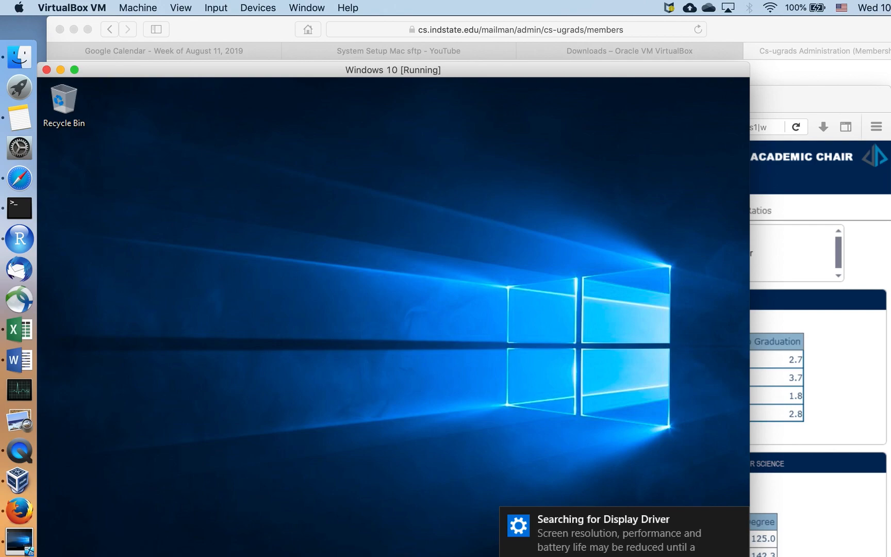
{"action": "key", "text": "super"}
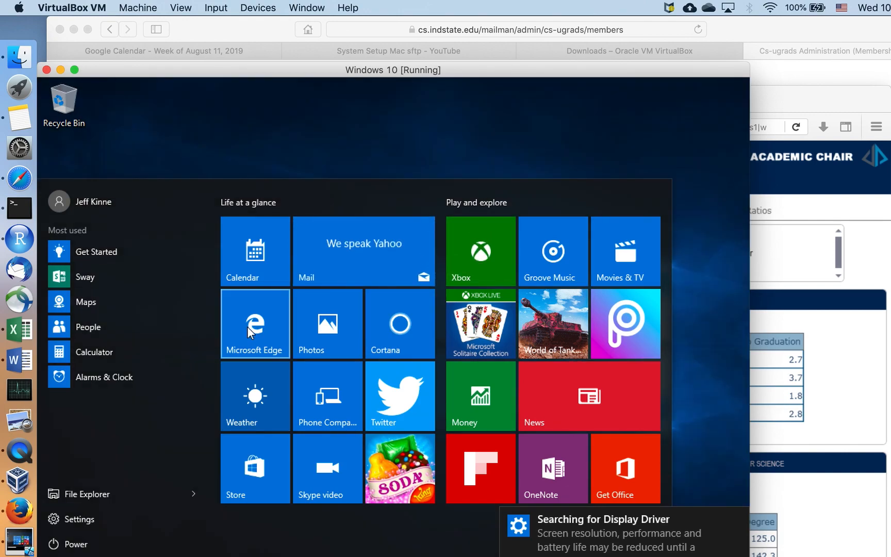
{"action": "left_click", "coordinate": [255, 302]}
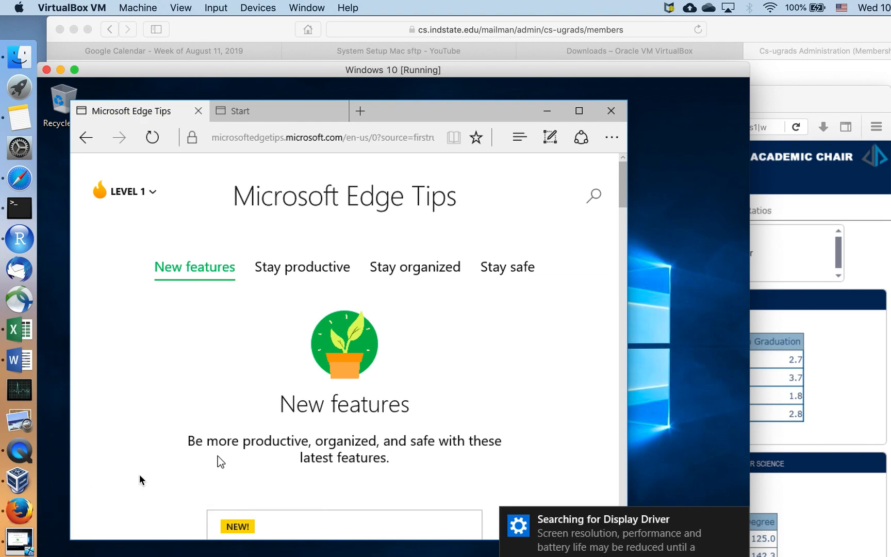
Step: Switch to Finder and select the installer image Win10_Edu_x64_ISU.iso in the Documents folder
{"action": "left_click", "coordinate": [18, 54]}
{"action": "left_click", "coordinate": [121, 190]}
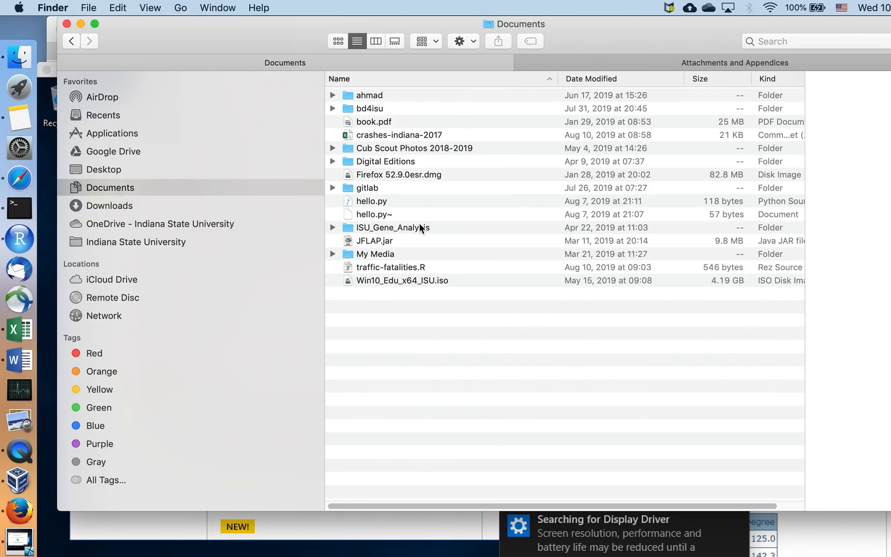
{"action": "left_click", "coordinate": [420, 279]}
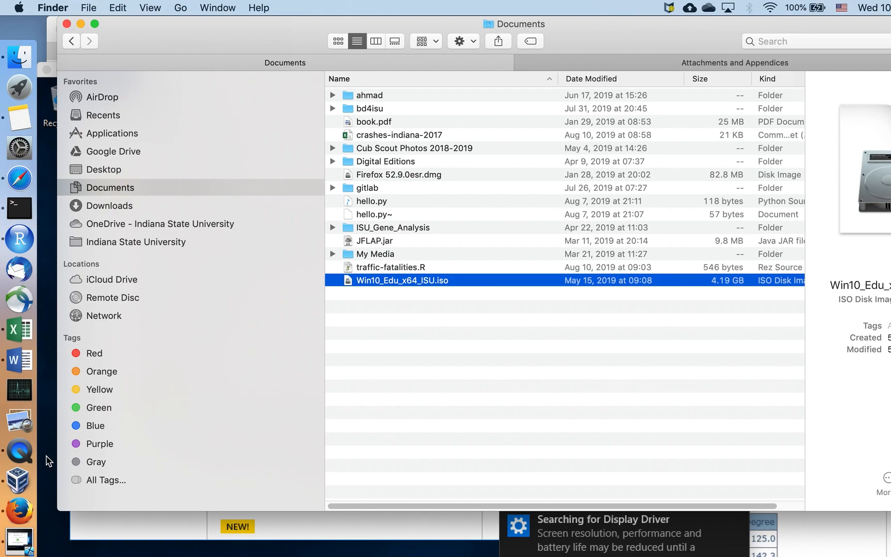
{"action": "left_click", "coordinate": [20, 452]}
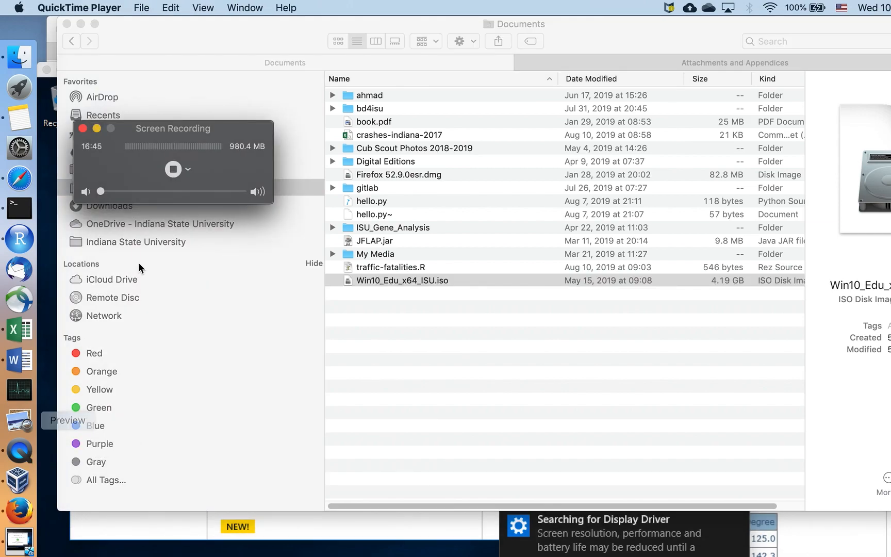